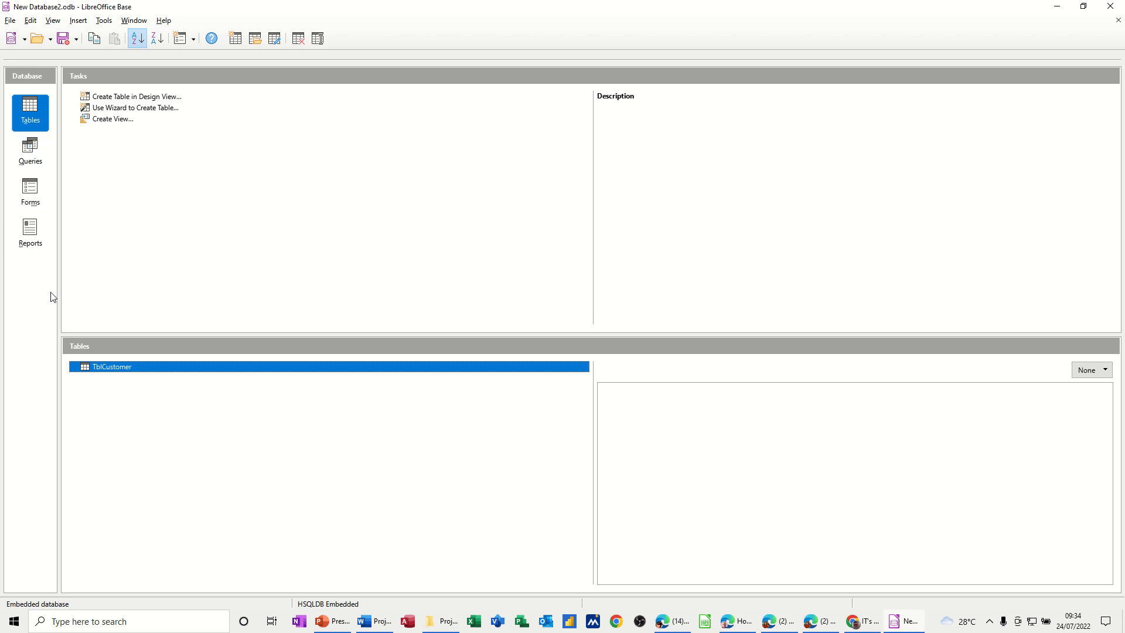
Open the TblCustomer table to view its customer records, and close it again
{"action": "double_click", "coordinate": [108, 370]}
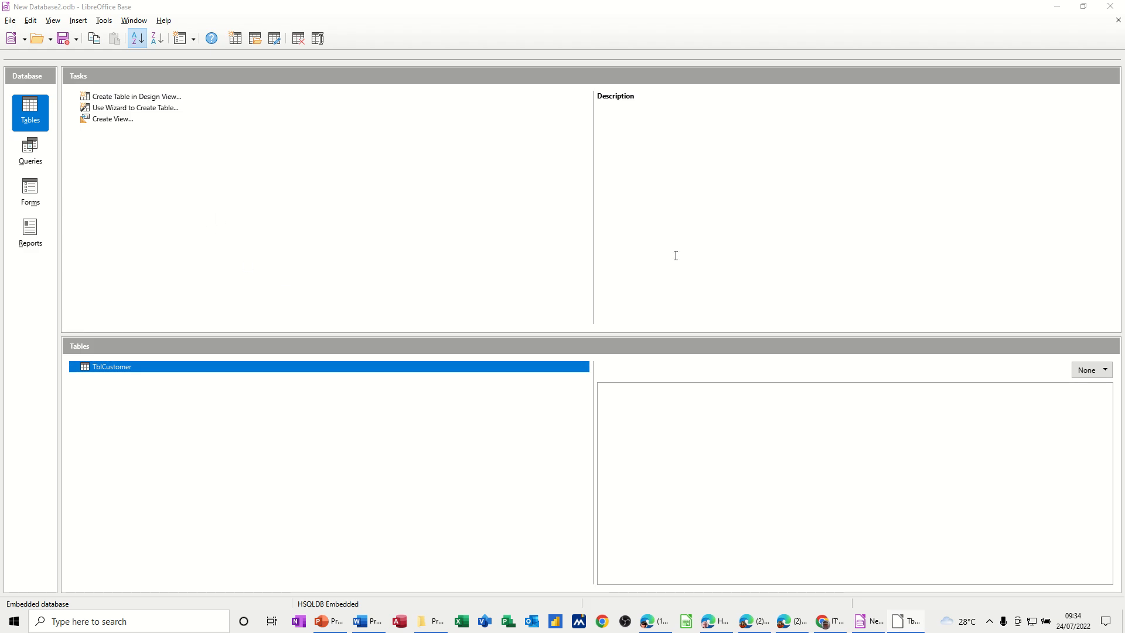
{"action": "left_click_drag", "start_coordinate": [1124, 79], "coordinate": [632, 93]}
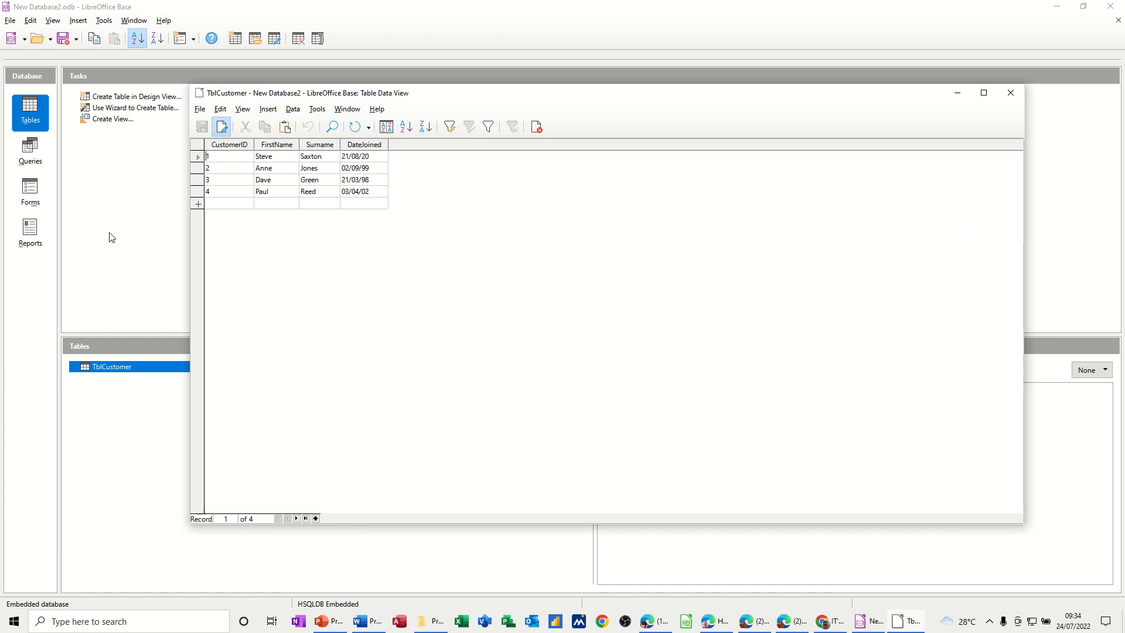
{"action": "left_click", "coordinate": [1011, 93]}
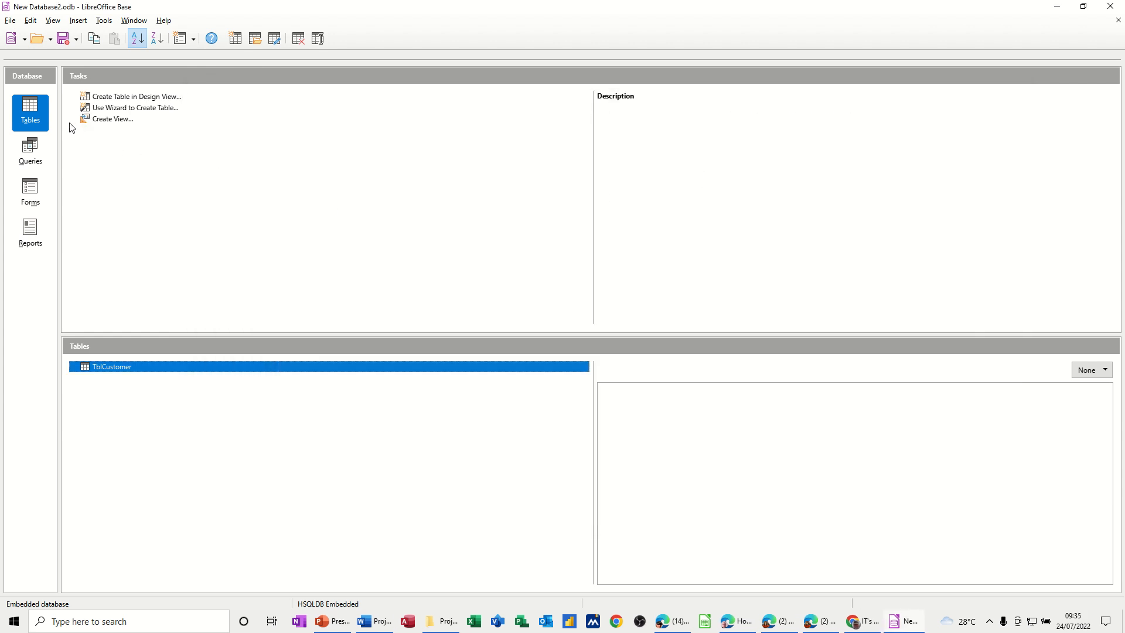
Start creating a table with the wizard, based on the Products sample table in the Business category
{"action": "left_click", "coordinate": [124, 108]}
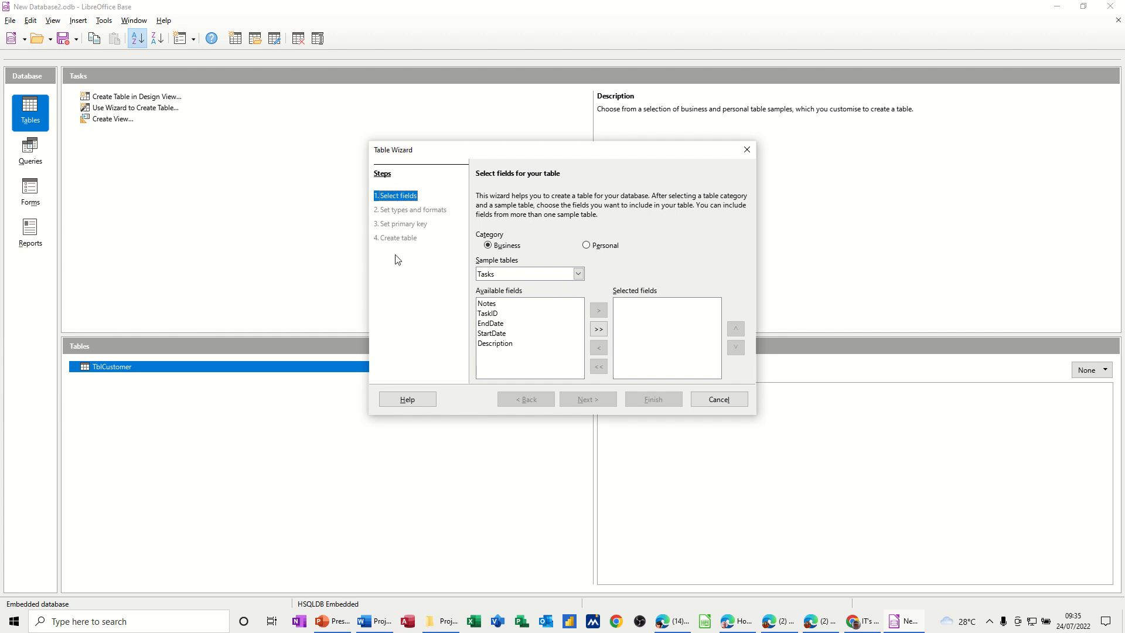
{"action": "left_click", "coordinate": [578, 275]}
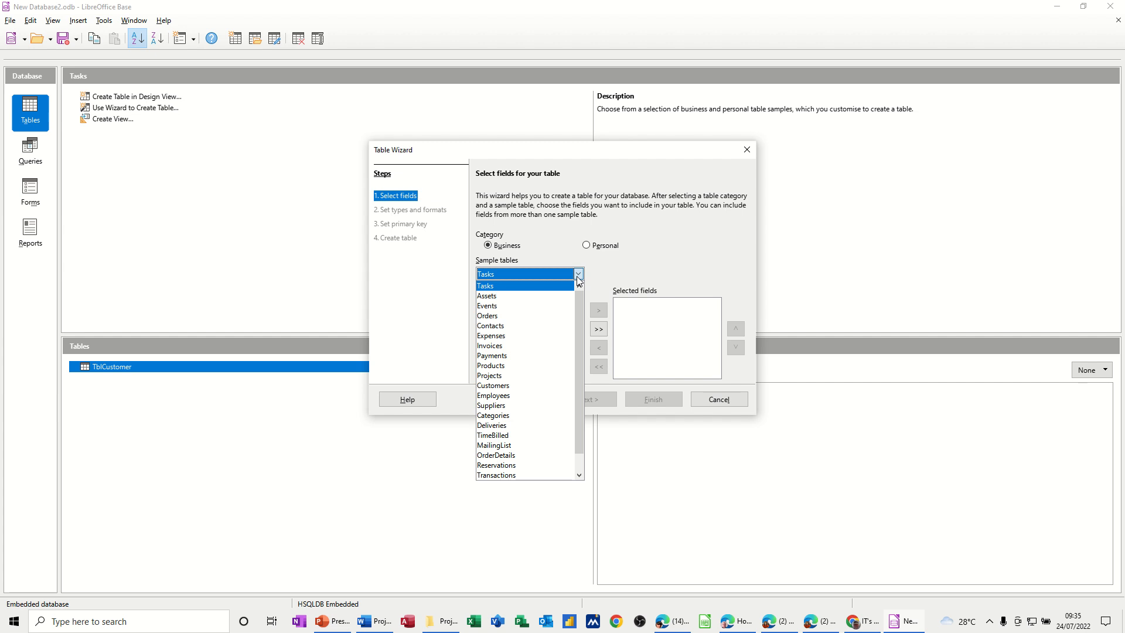
{"action": "left_click", "coordinate": [490, 367]}
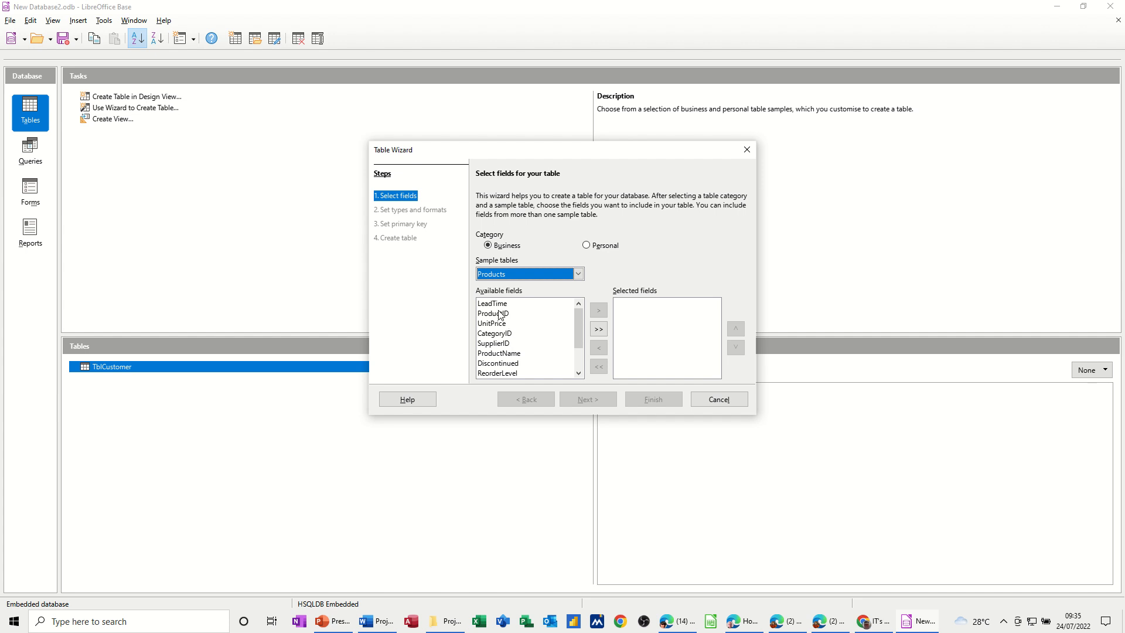
Add the ProductID, ProductName and UnitPrice fields to the new table and accept the field selection
{"action": "left_click", "coordinate": [499, 315]}
{"action": "left_click", "coordinate": [598, 310]}
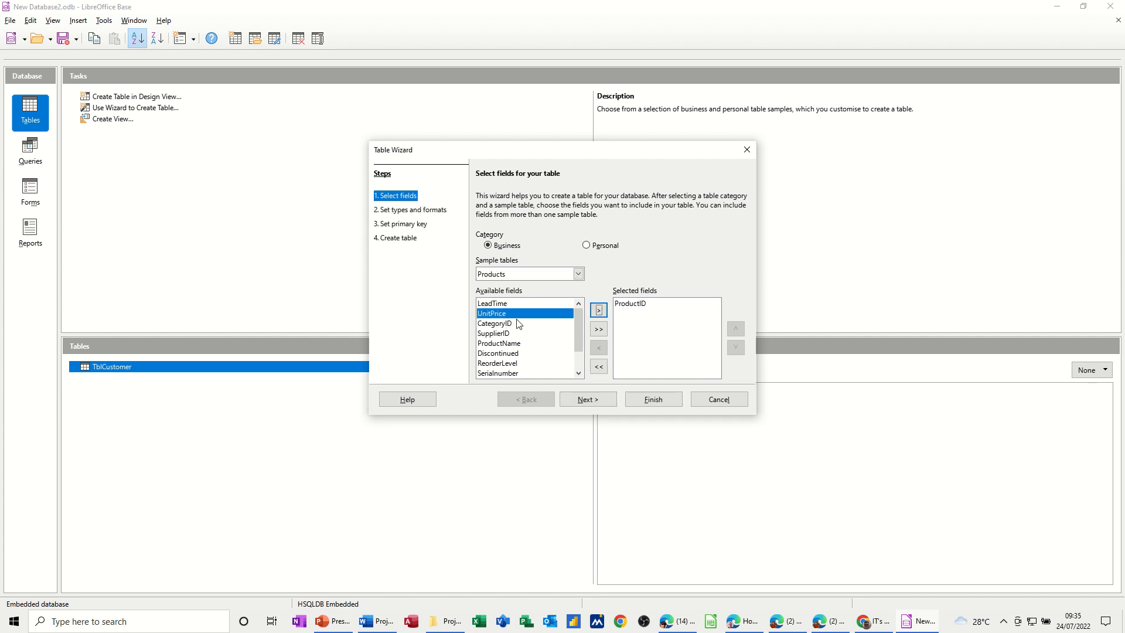
{"action": "left_click", "coordinate": [512, 344]}
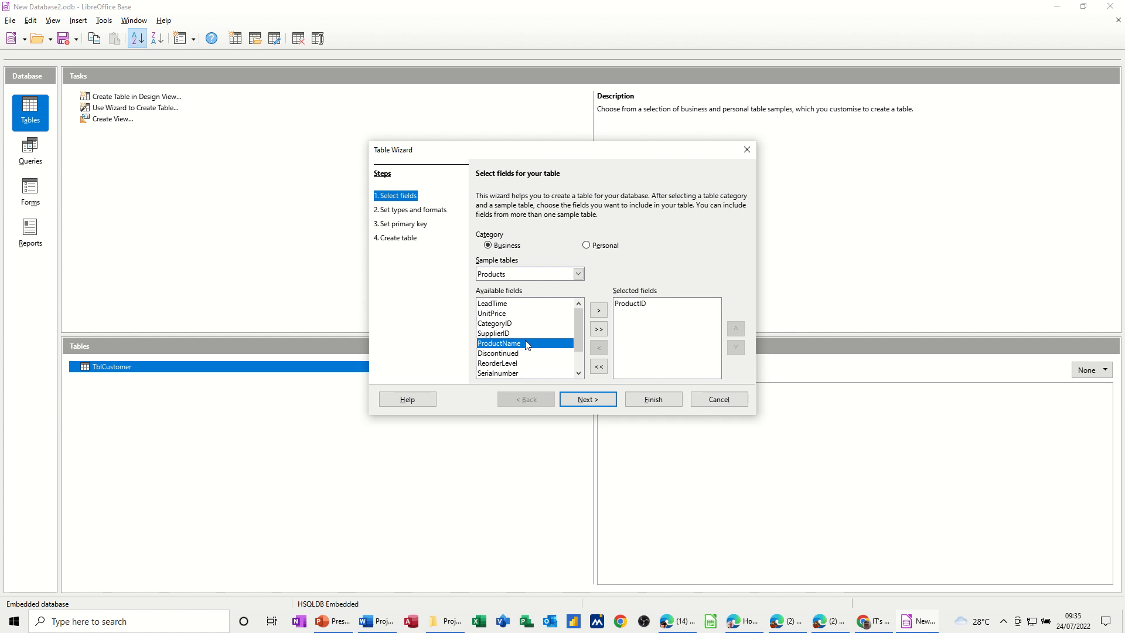
{"action": "left_click", "coordinate": [598, 310]}
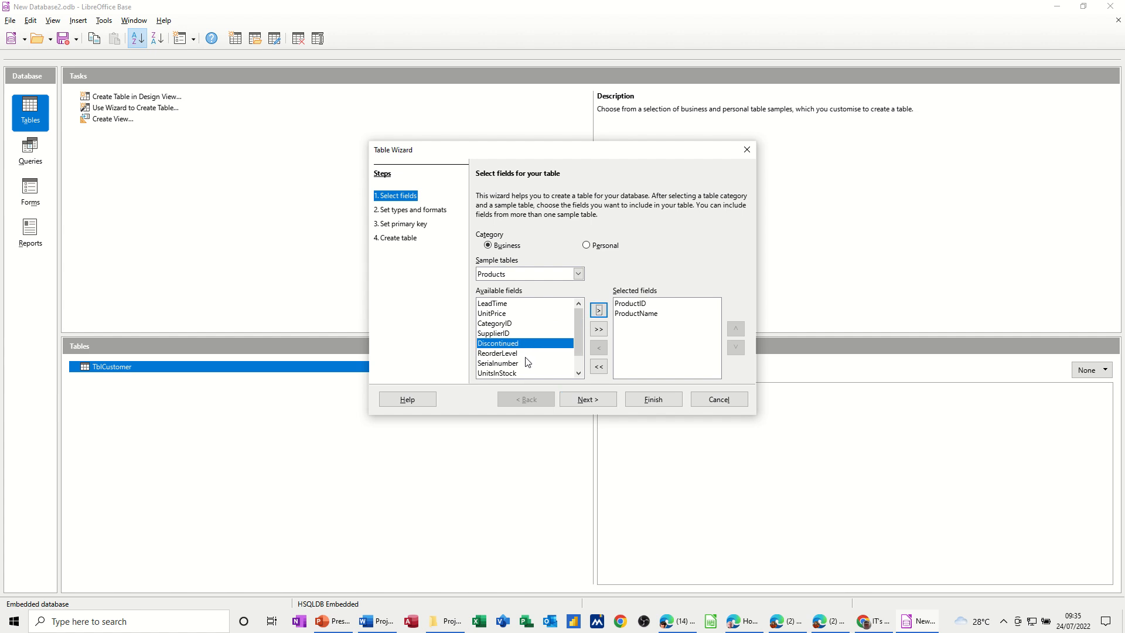
{"action": "scroll", "coordinate": [528, 362], "scroll_direction": "down", "scroll_amount": 1}
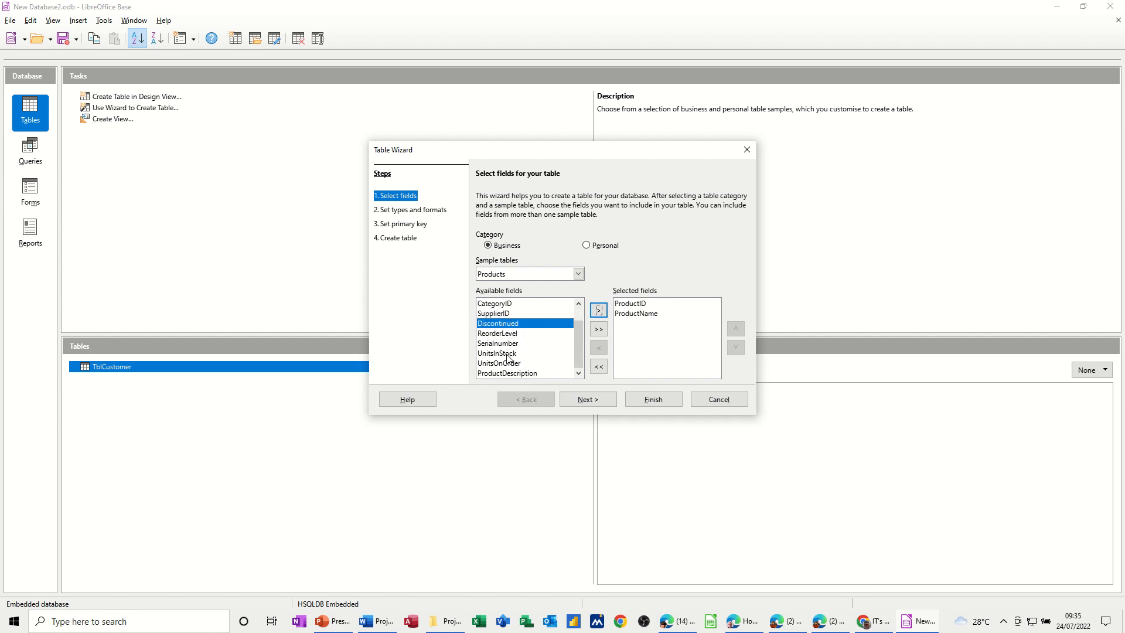
{"action": "left_click_drag", "start_coordinate": [578, 360], "coordinate": [576, 346]}
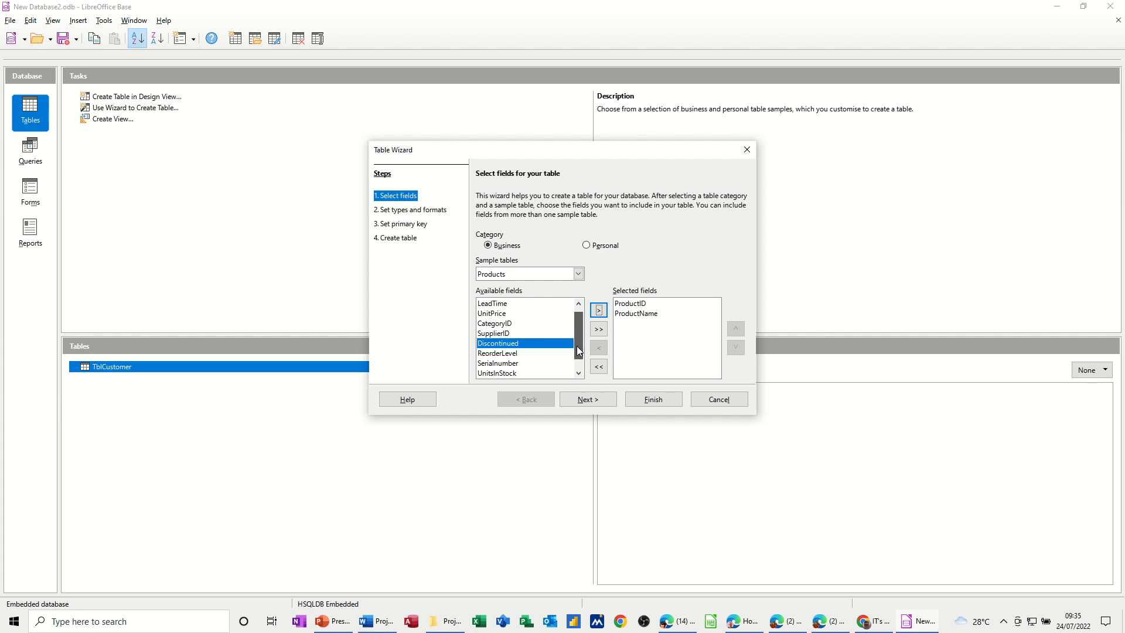
{"action": "left_click", "coordinate": [494, 315]}
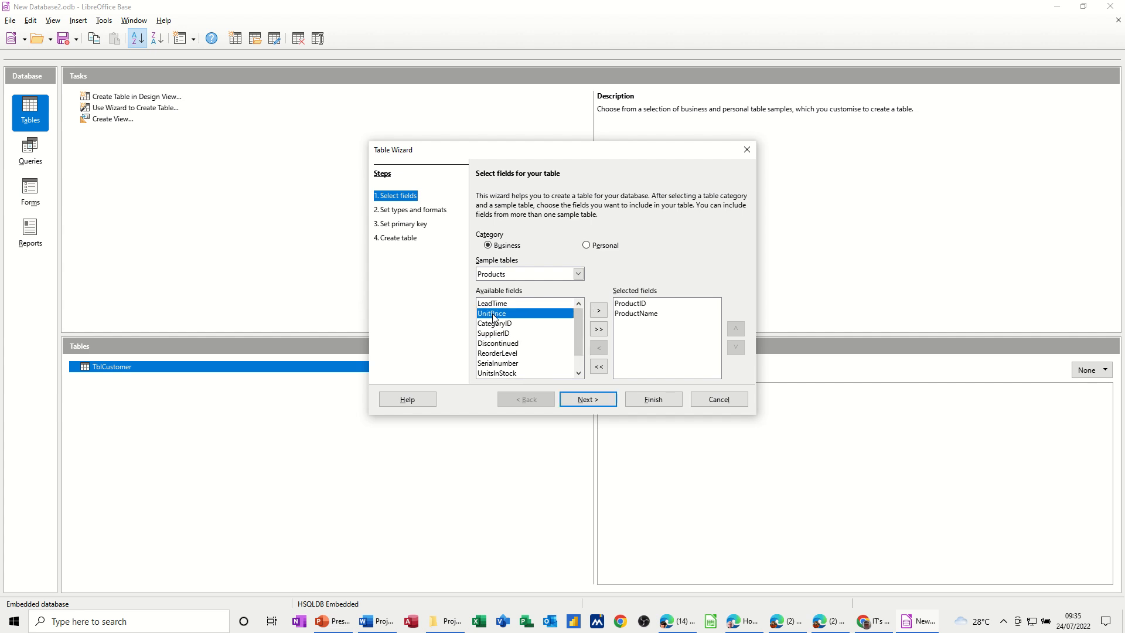
{"action": "left_click", "coordinate": [598, 313]}
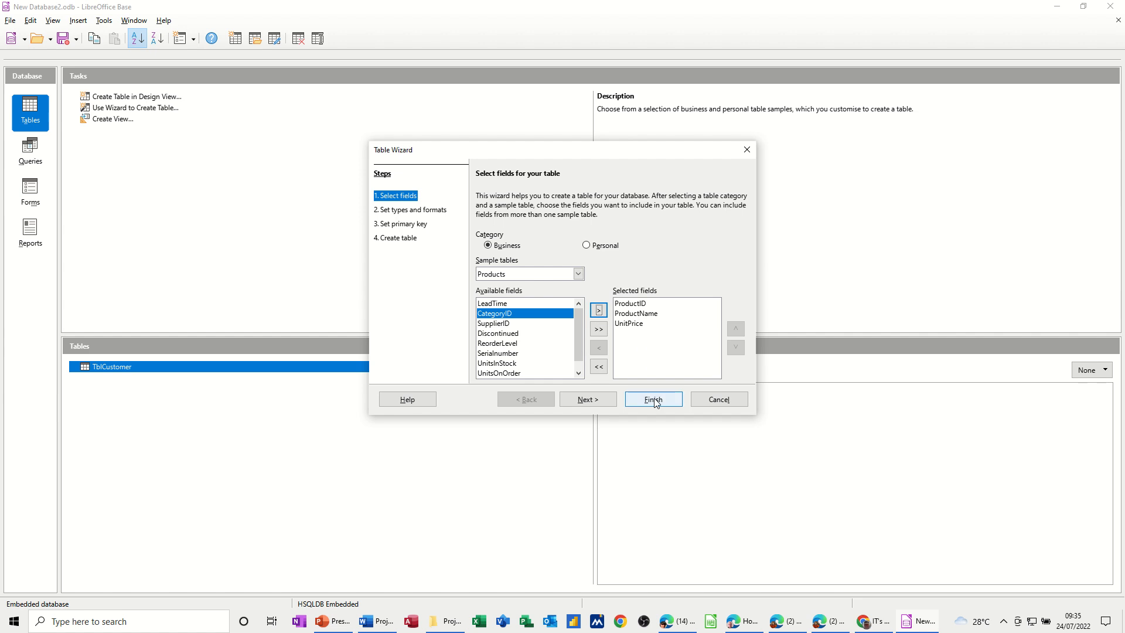
{"action": "left_click", "coordinate": [604, 400]}
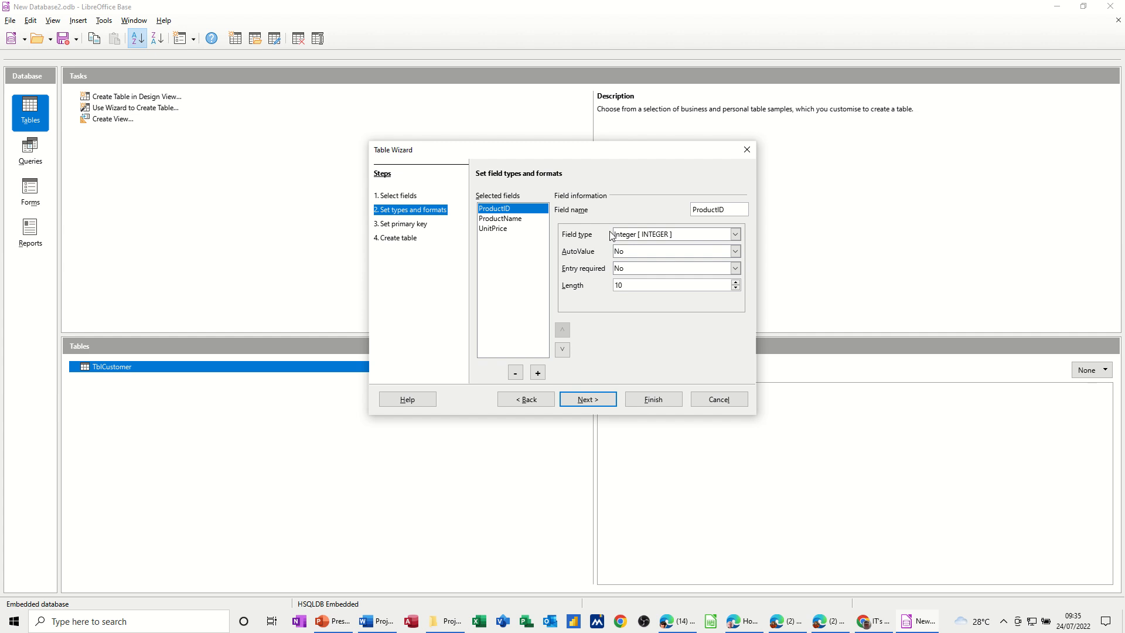
Review the field types and formats of ProductName, UnitPrice and ProductID
{"action": "left_click", "coordinate": [501, 220]}
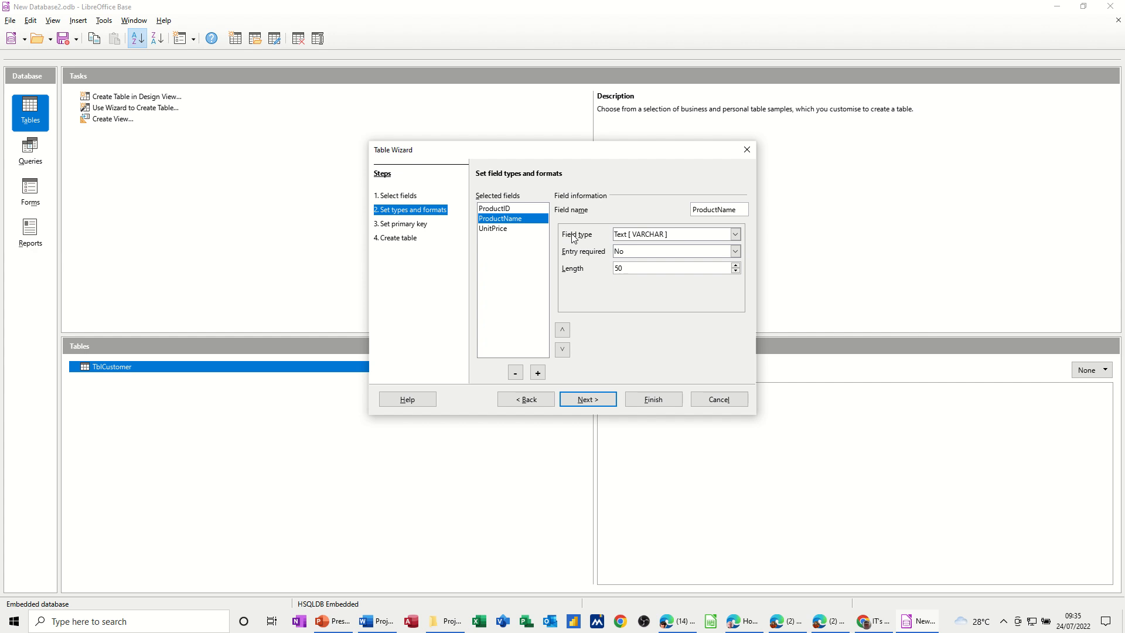
{"action": "left_click", "coordinate": [504, 231]}
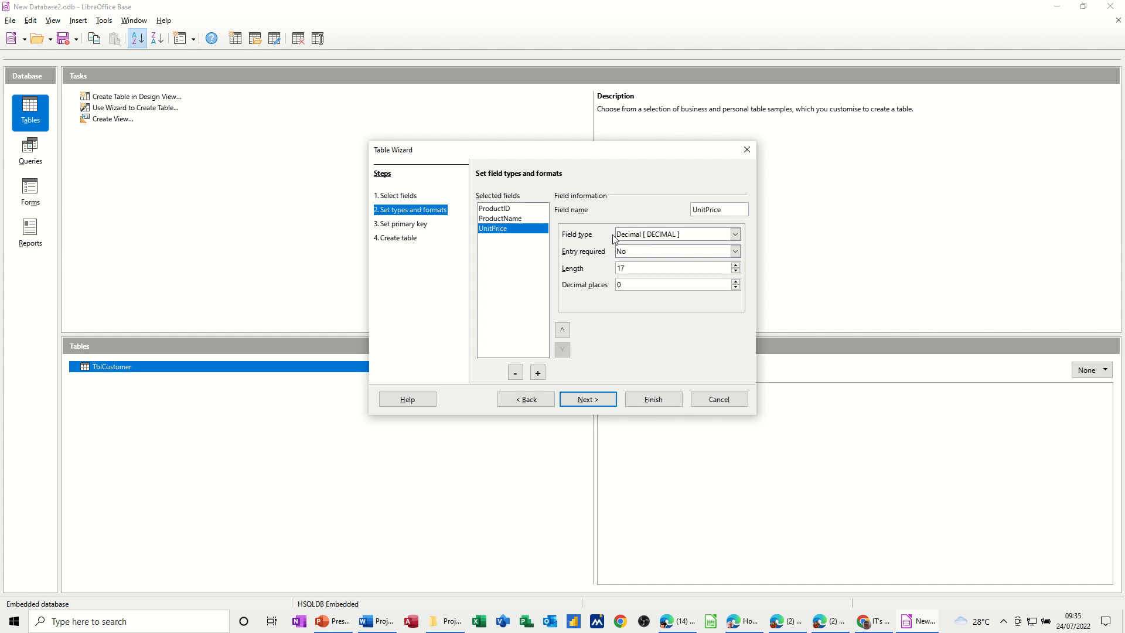
{"action": "left_click", "coordinate": [499, 211]}
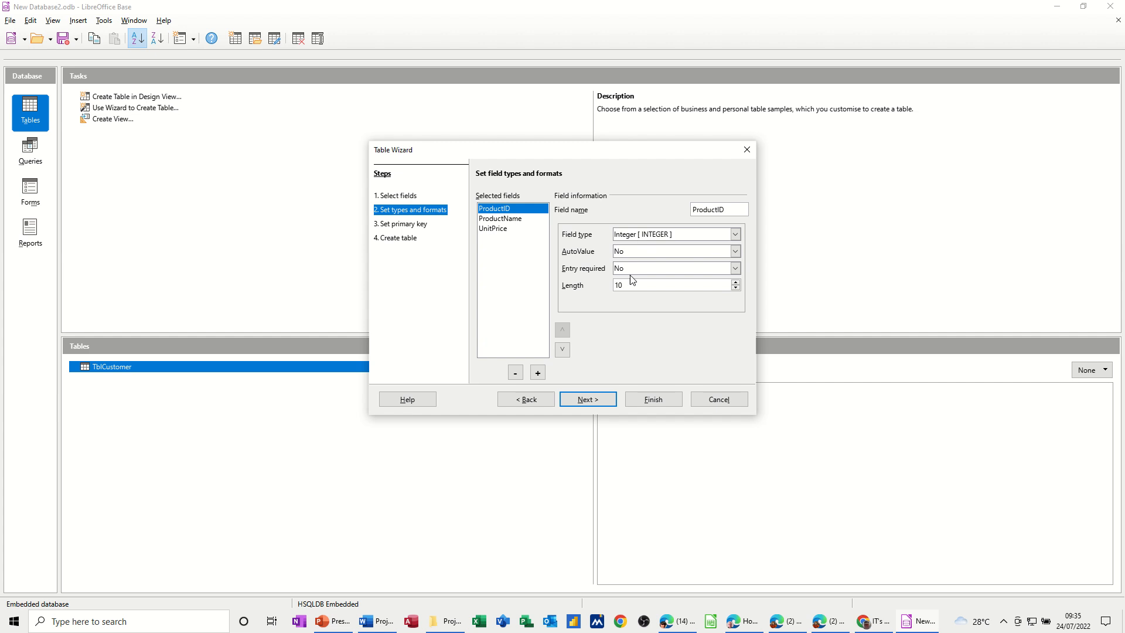
Use the existing ProductID field as the new table's primary key
{"action": "left_click", "coordinate": [588, 401]}
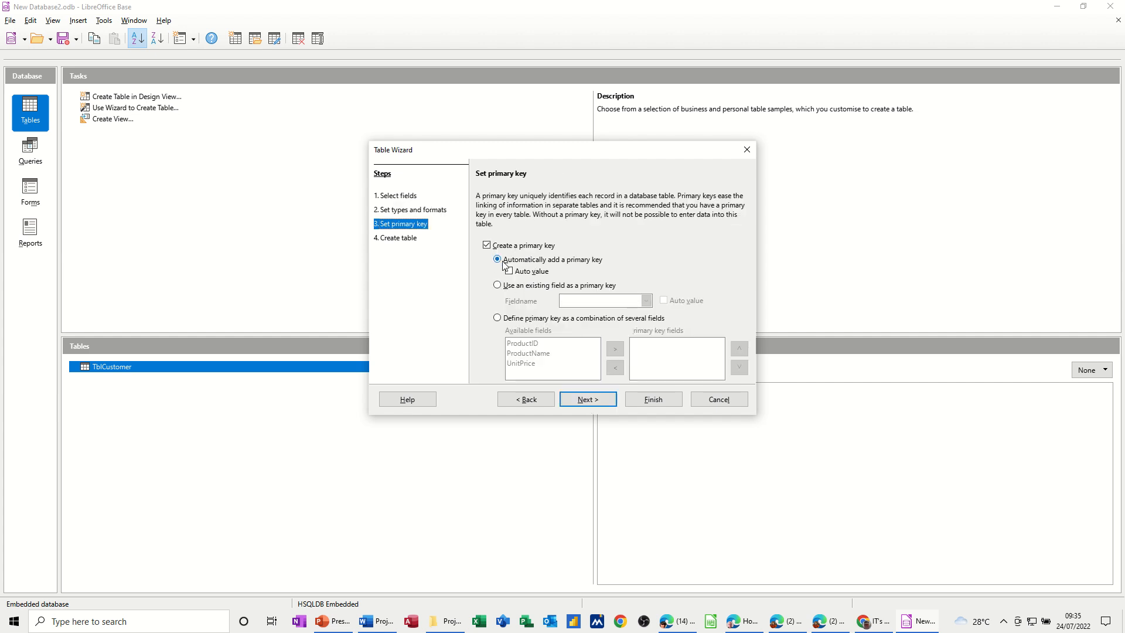
{"action": "left_click", "coordinate": [498, 285]}
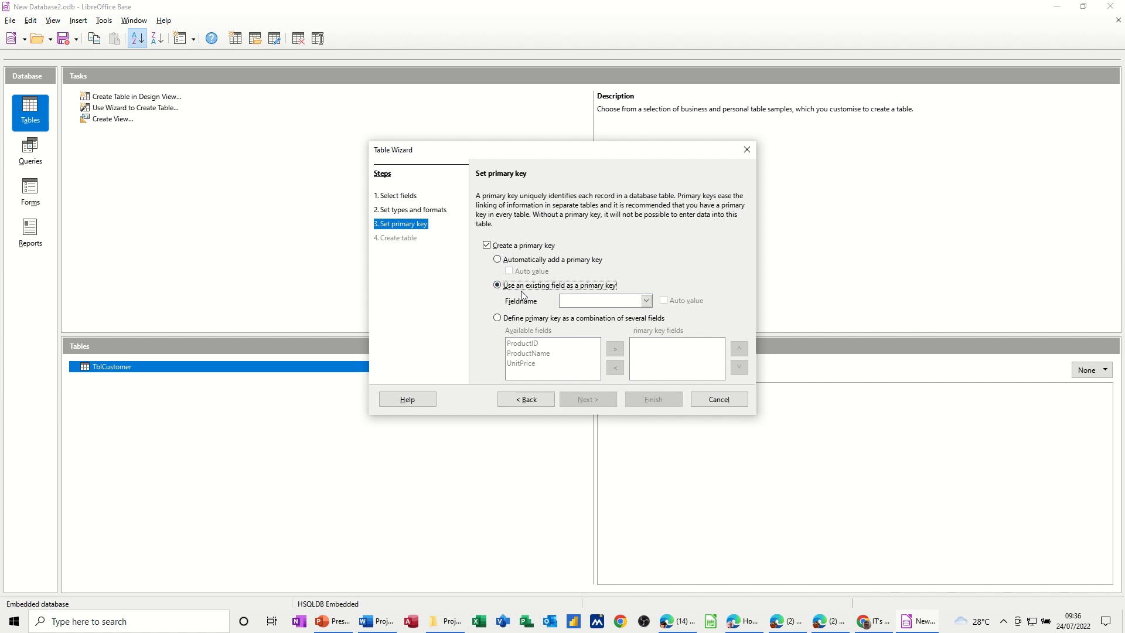
{"action": "left_click", "coordinate": [646, 301]}
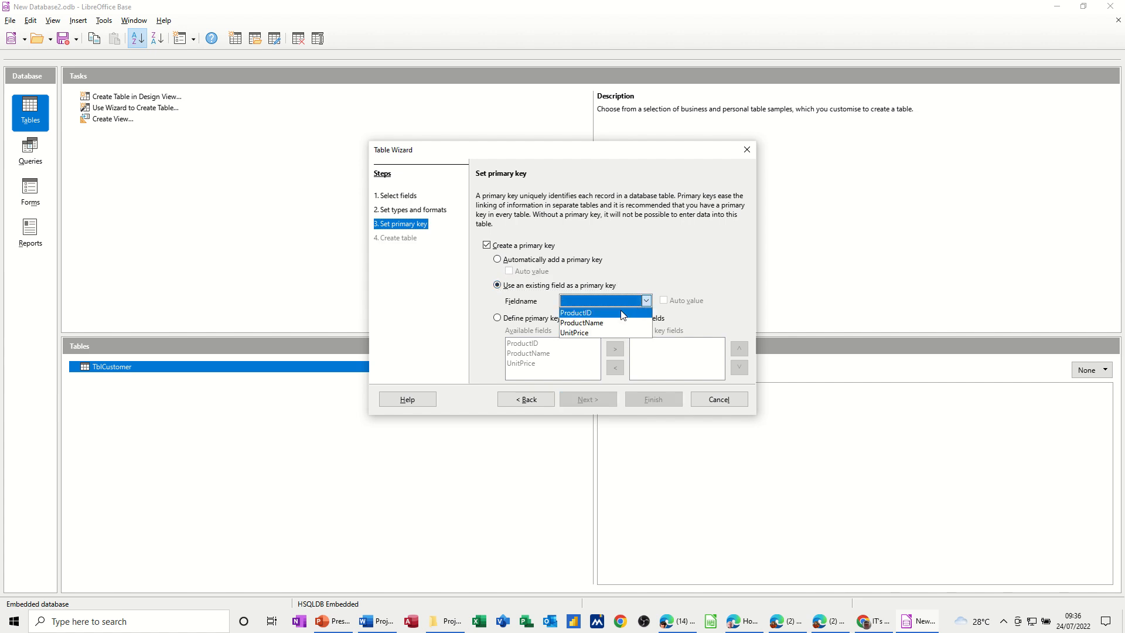
{"action": "left_click", "coordinate": [586, 312]}
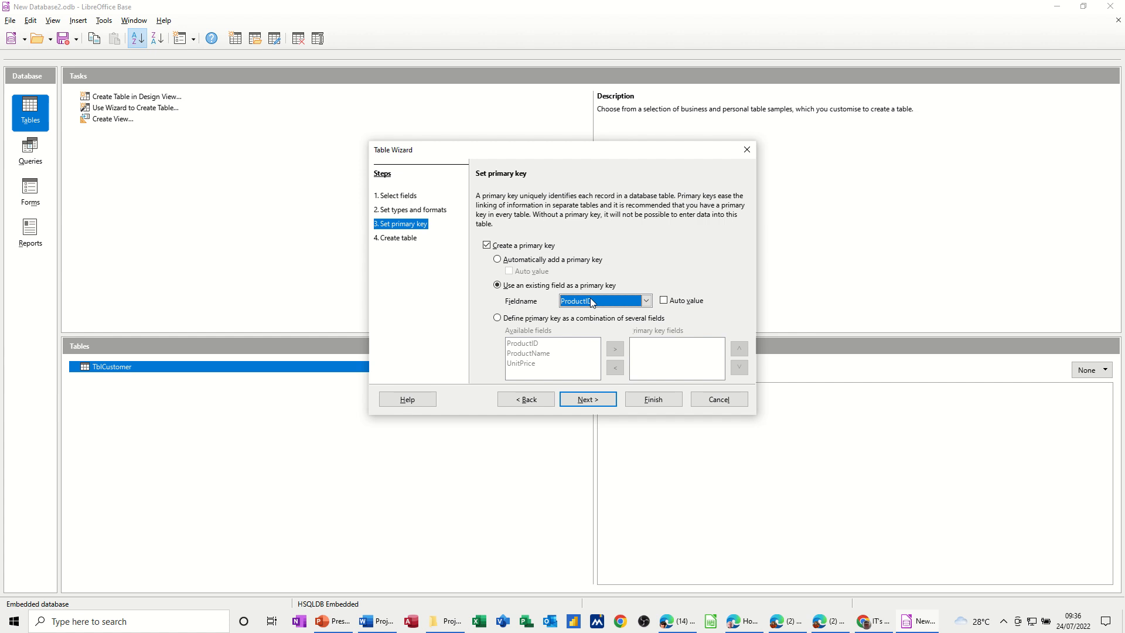
Name the new table TblProducts and finish the wizard with immediate data entry
{"action": "left_click", "coordinate": [586, 401]}
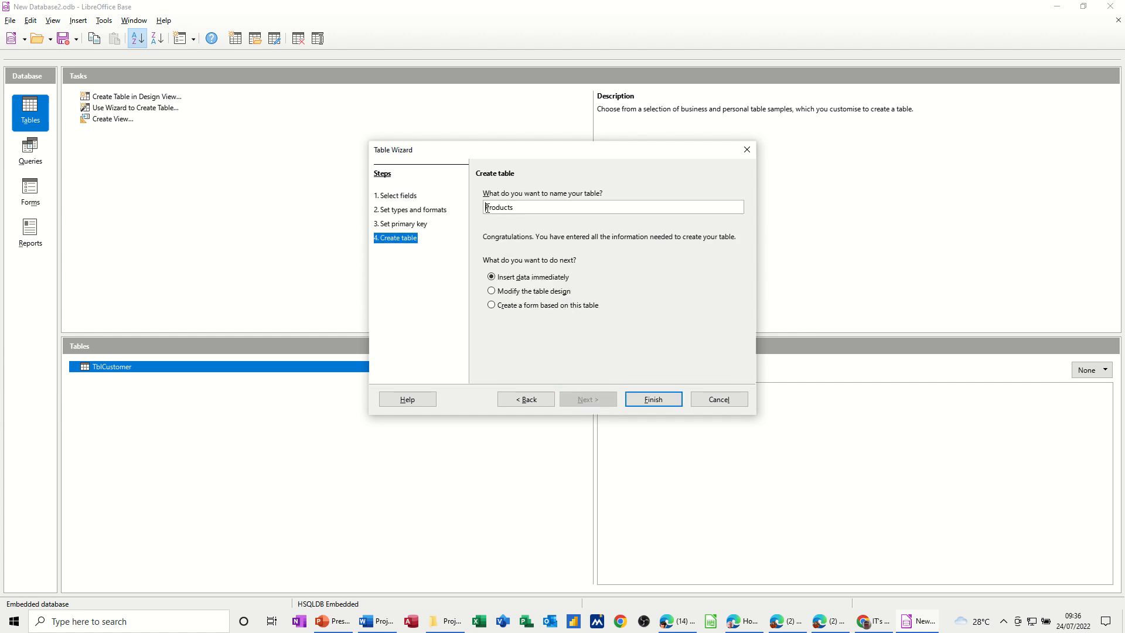
{"action": "type", "text": "Tbl"}
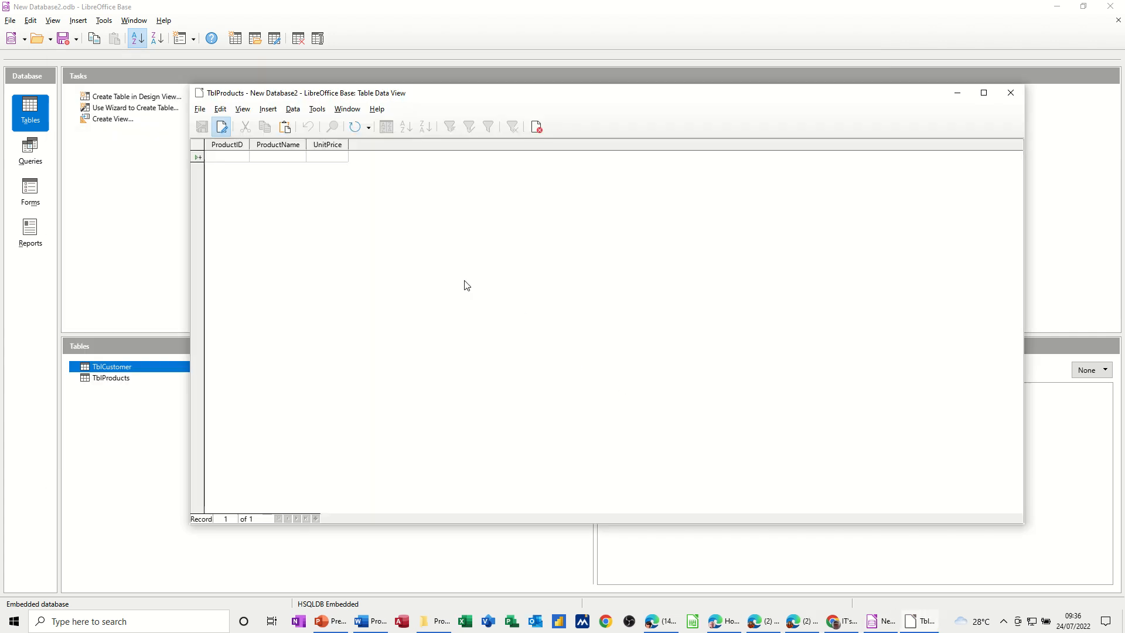
Enter products 1 Excel at 250, 2 Access at 250, 3 Word at 200 and 4 PowerPoint at 200, then save and close the table
{"action": "type", "text": "1"}
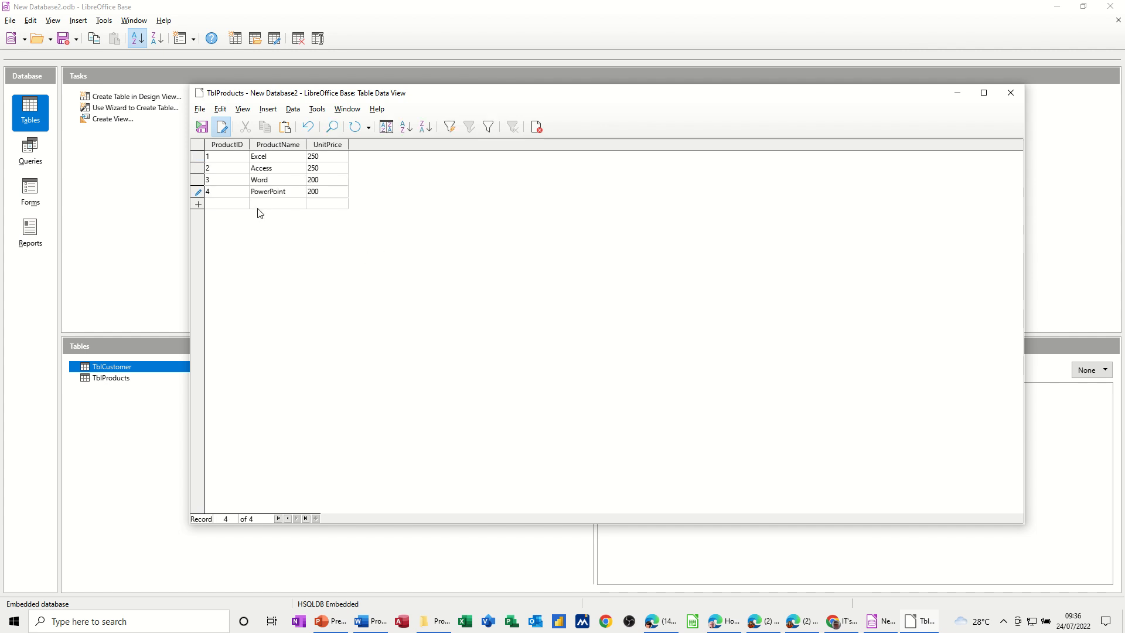
{"action": "left_click", "coordinate": [201, 127]}
{"action": "left_click", "coordinate": [536, 127]}
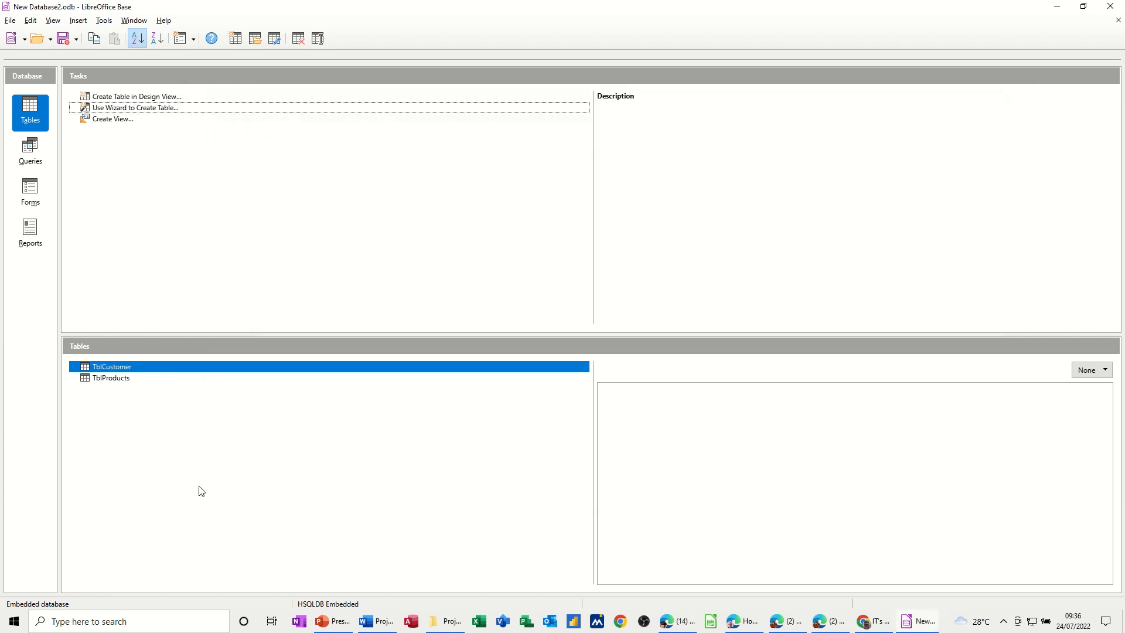
Check which fields TblCustomer contains for linking it to TblProducts, and close the table
{"action": "double_click", "coordinate": [114, 369]}
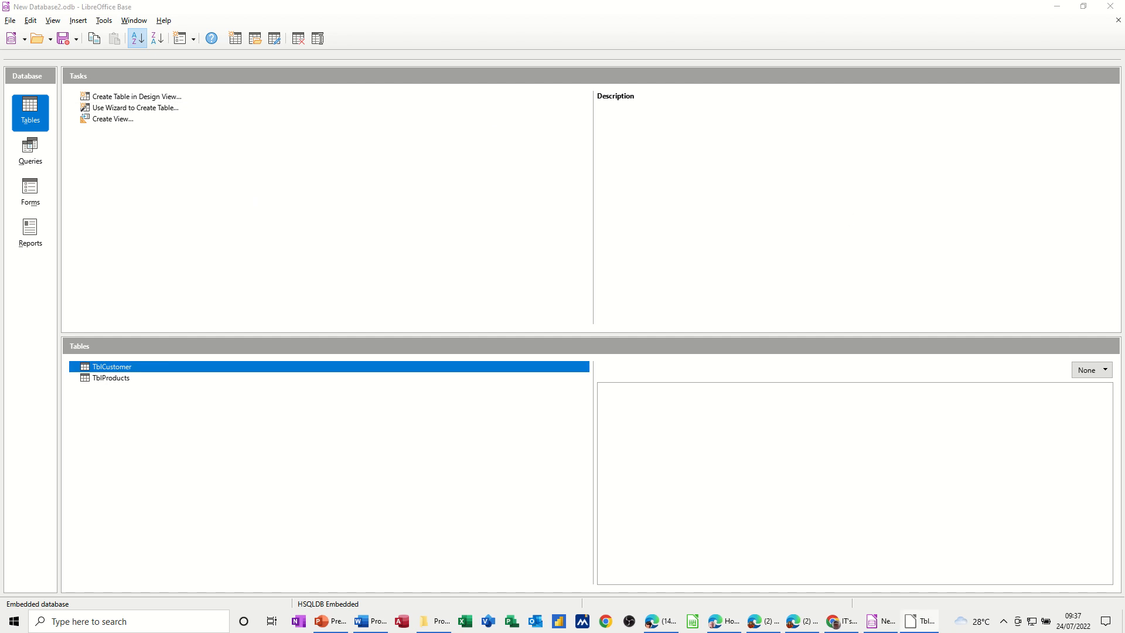
{"action": "left_click_drag", "start_coordinate": [1124, 94], "coordinate": [483, 95]}
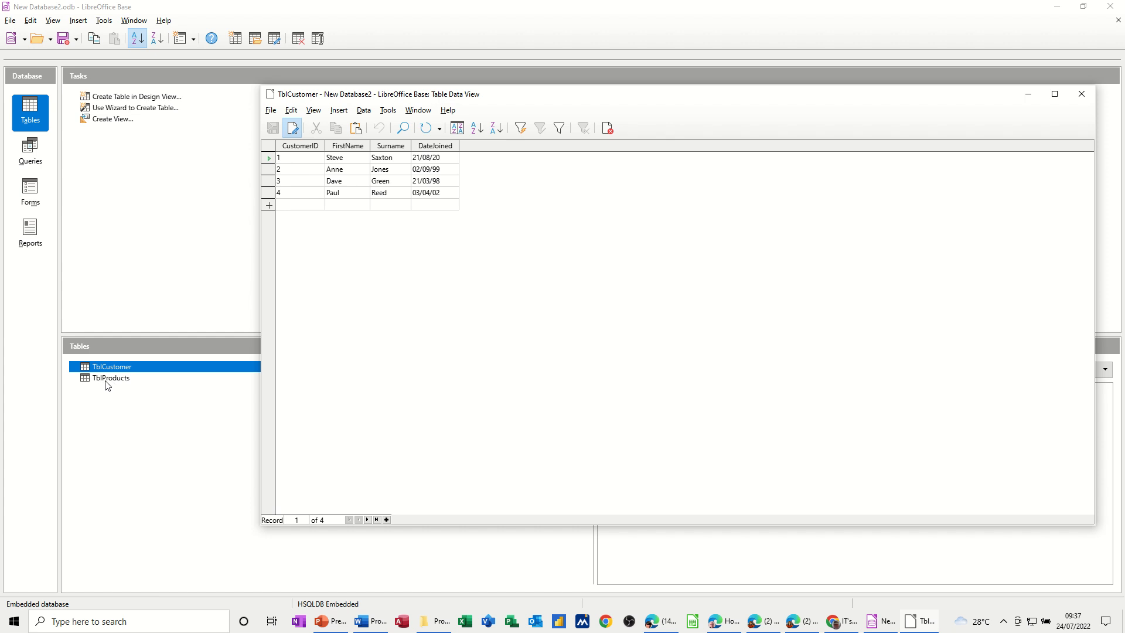
{"action": "left_click", "coordinate": [1083, 95]}
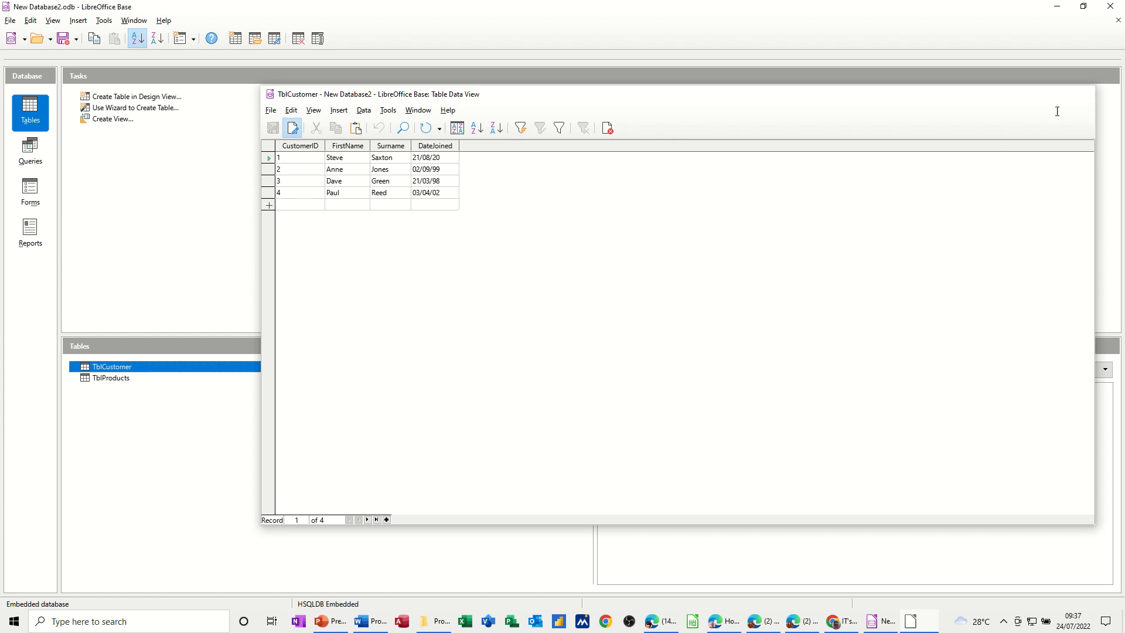
Open the TblProducts table design for editing and add a field named CustomerID below UnitPrice
{"action": "left_click", "coordinate": [112, 381]}
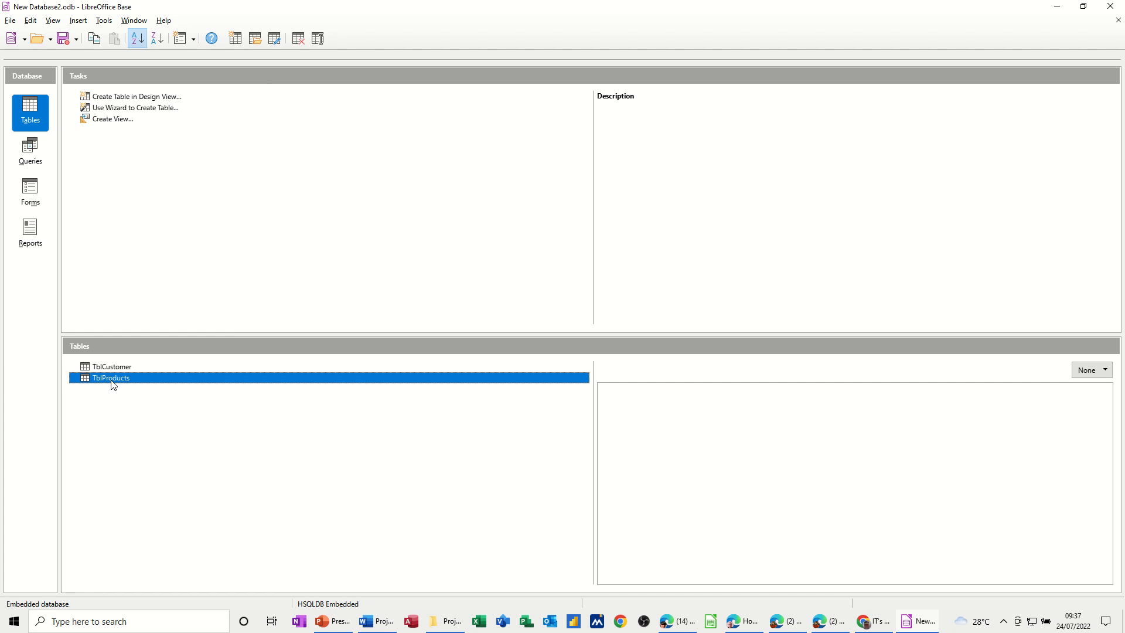
{"action": "right_click", "coordinate": [113, 385]}
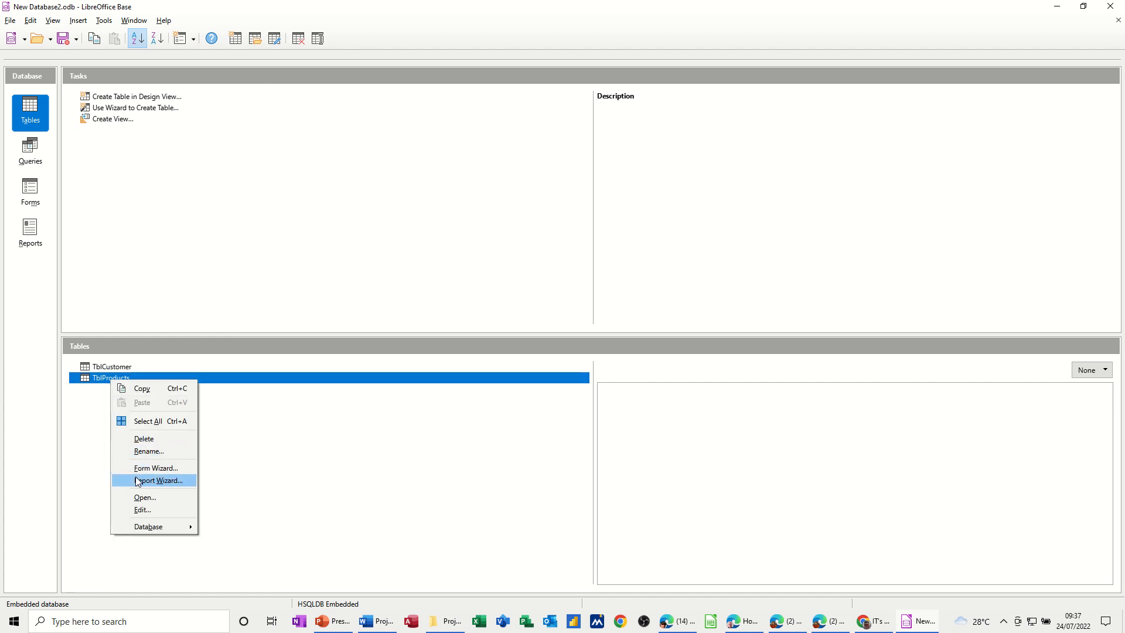
{"action": "left_click", "coordinate": [140, 510]}
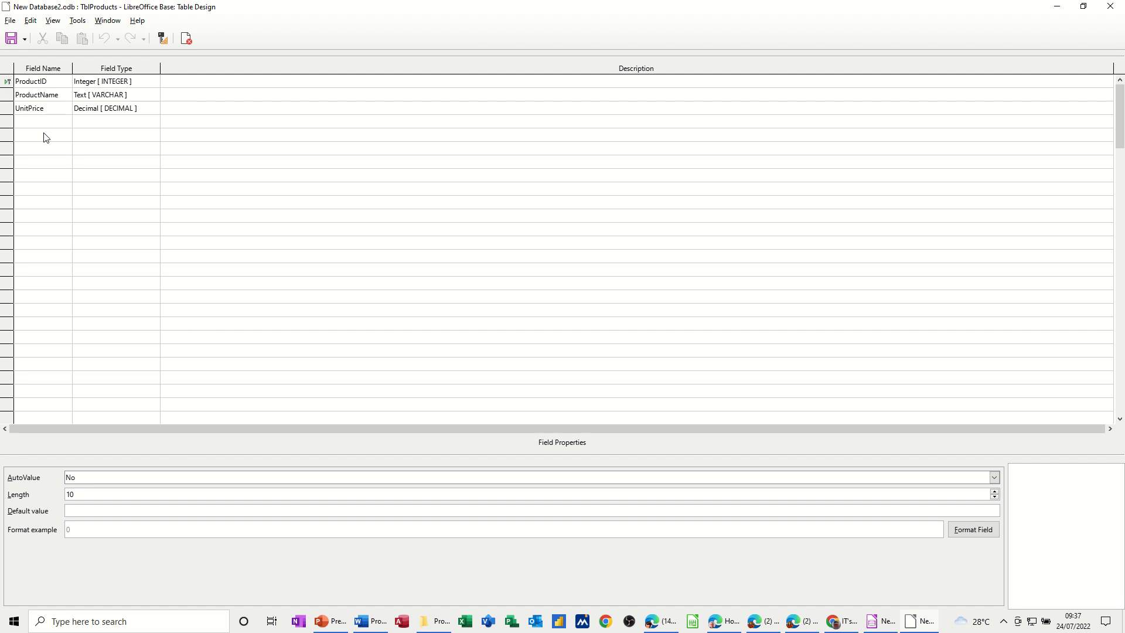
{"action": "left_click", "coordinate": [44, 123]}
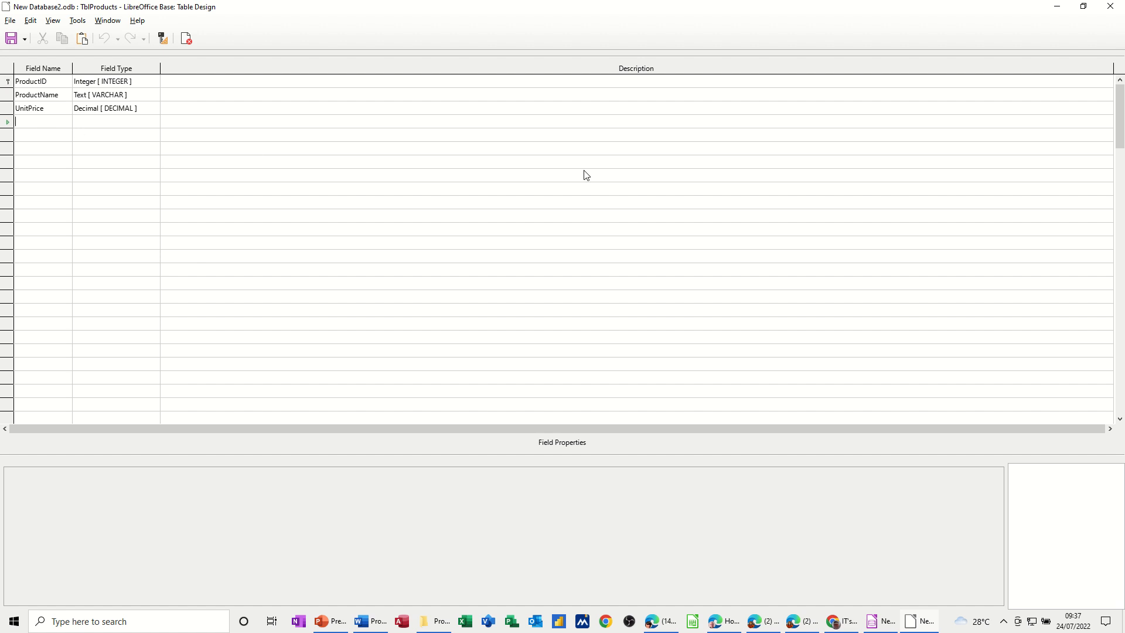
{"action": "type", "text": "CustomerID"}
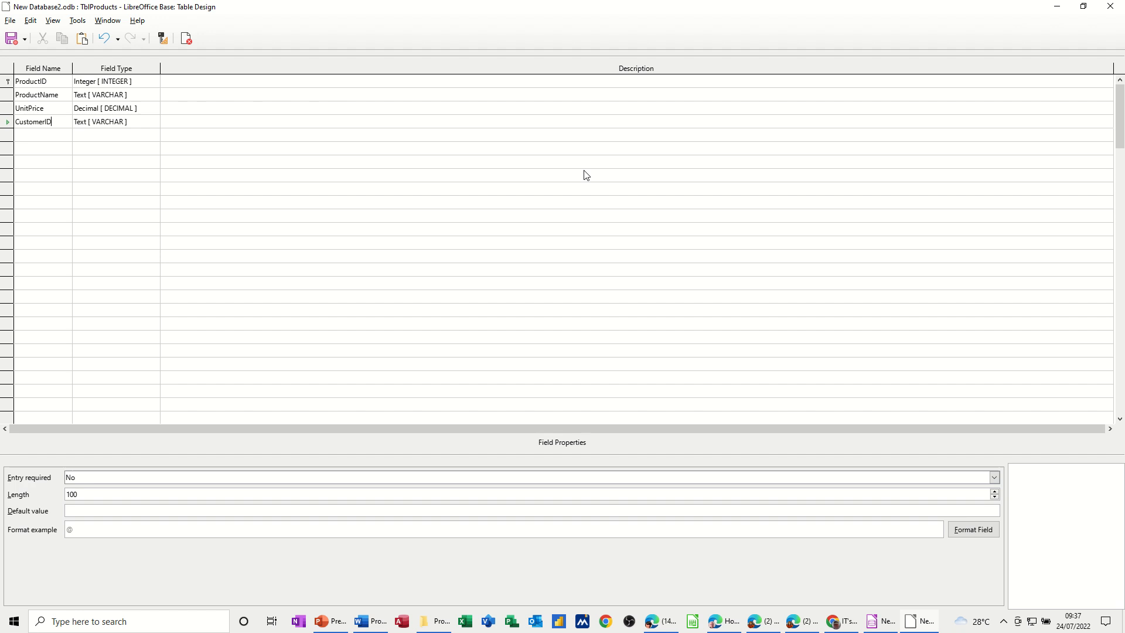
Set the CustomerID field's type to Integer [ INTEGER ], then save and close the table design
{"action": "key", "text": "Tab"}
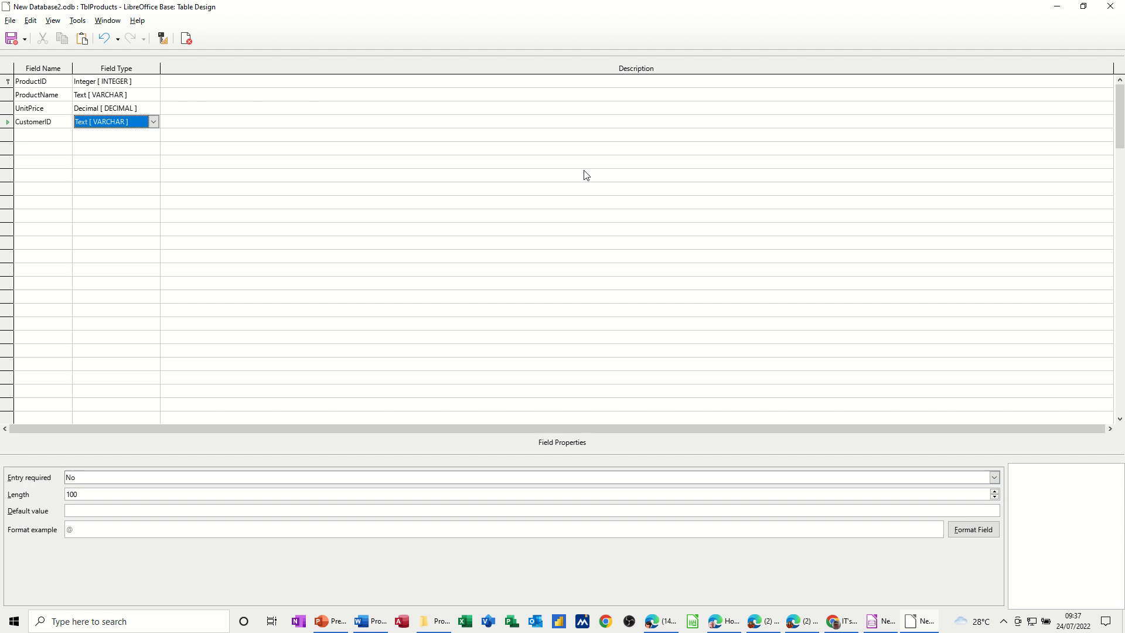
{"action": "key", "text": "i"}
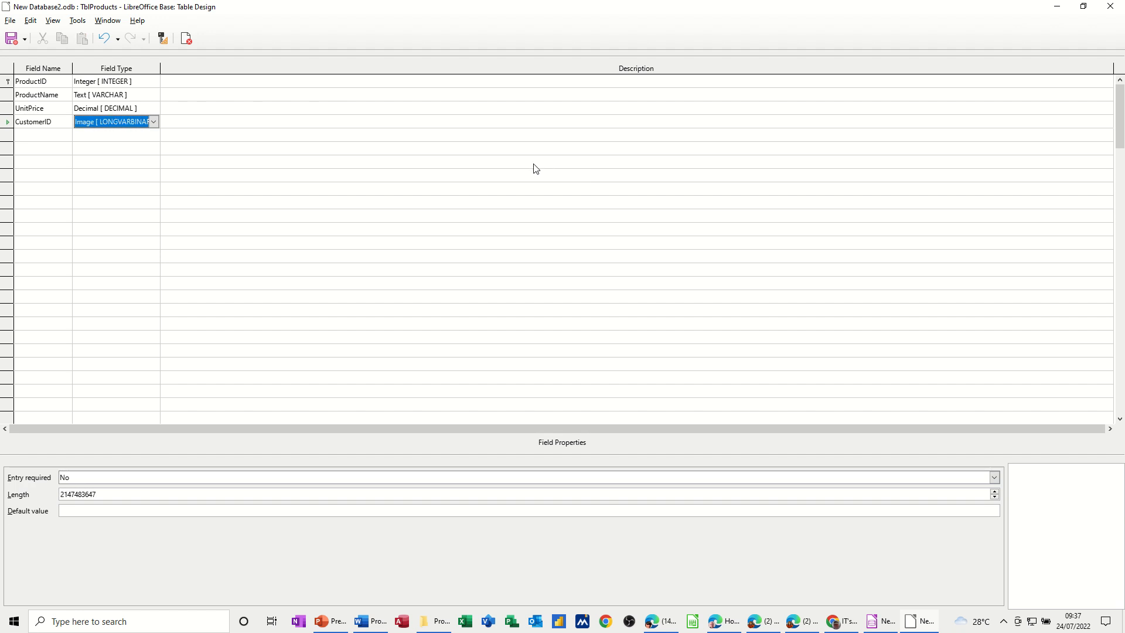
{"action": "left_click", "coordinate": [153, 122]}
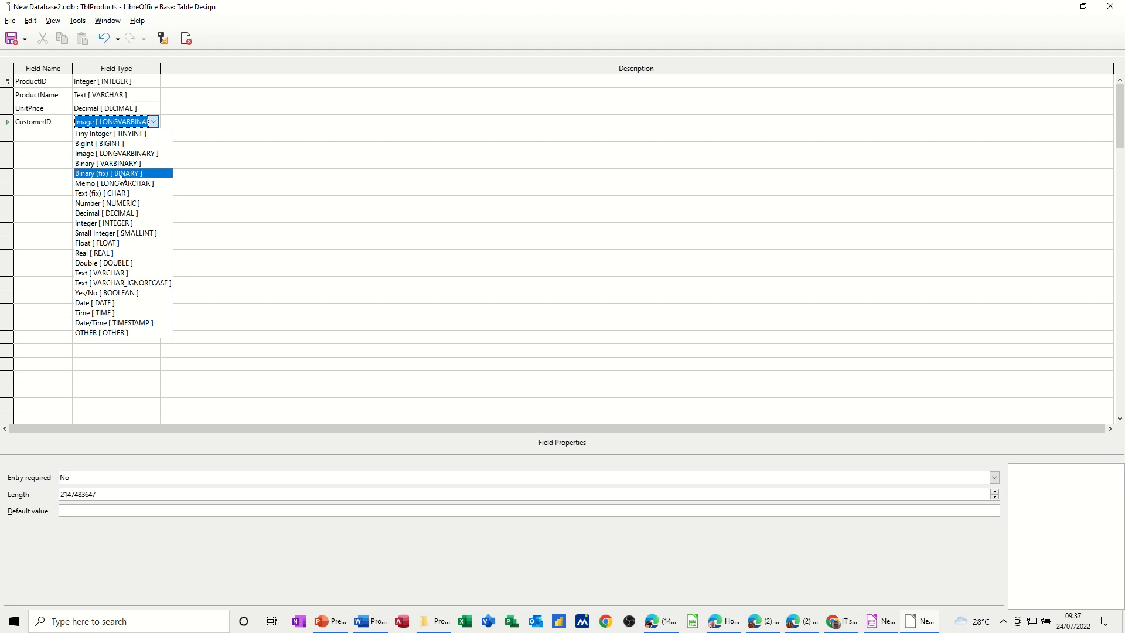
{"action": "left_click", "coordinate": [107, 224]}
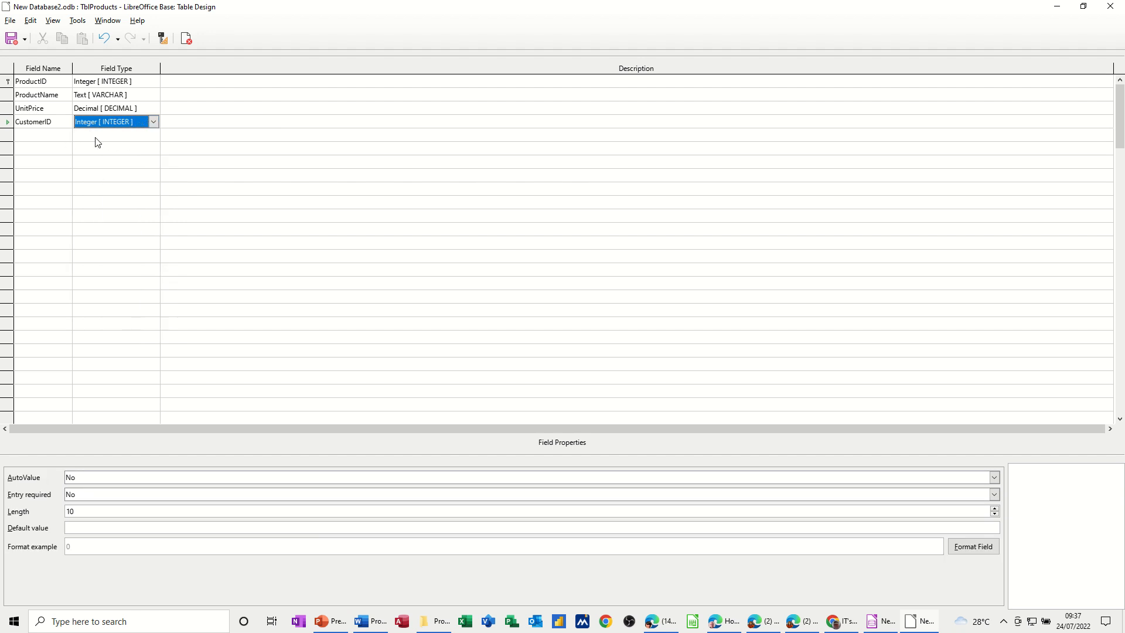
{"action": "left_click", "coordinate": [11, 38]}
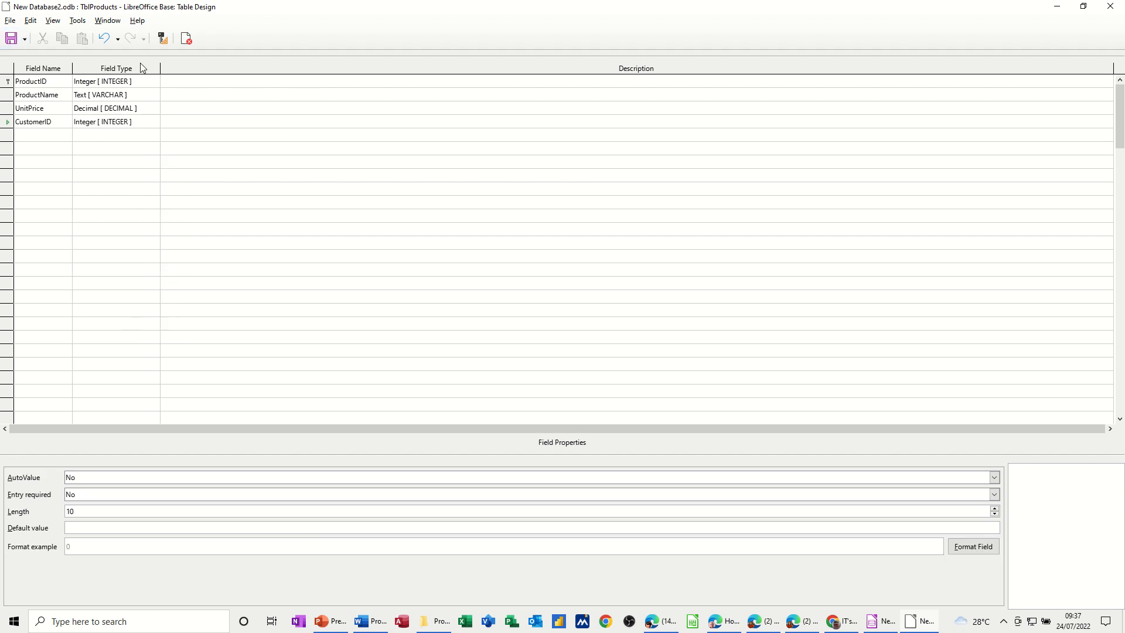
{"action": "left_click", "coordinate": [186, 39]}
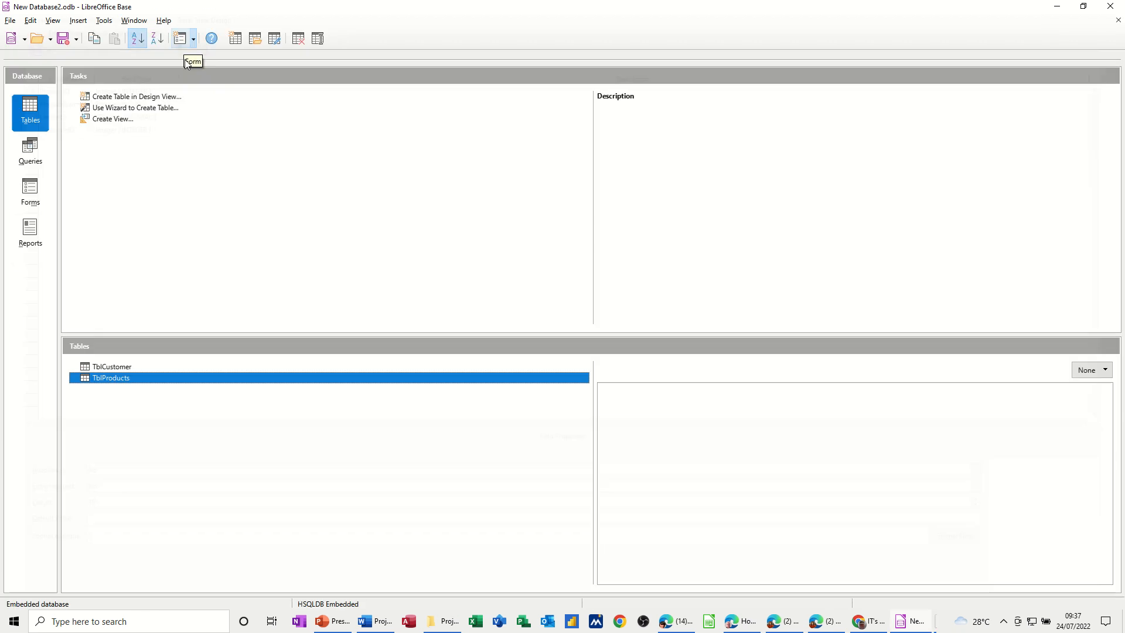
Fill the CustomerID column of TblProducts with 1 for Excel, 1 for Access, 2 for Word and 3 for PowerPoint, and close the table
{"action": "double_click", "coordinate": [124, 382]}
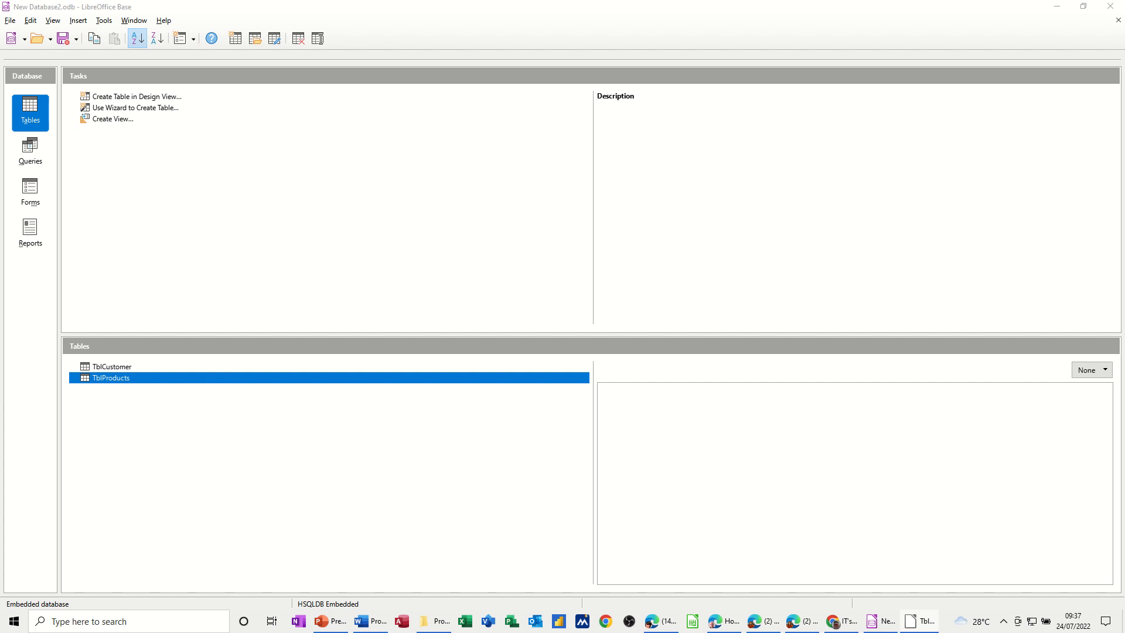
{"action": "left_click_drag", "start_coordinate": [1124, 76], "coordinate": [539, 110]}
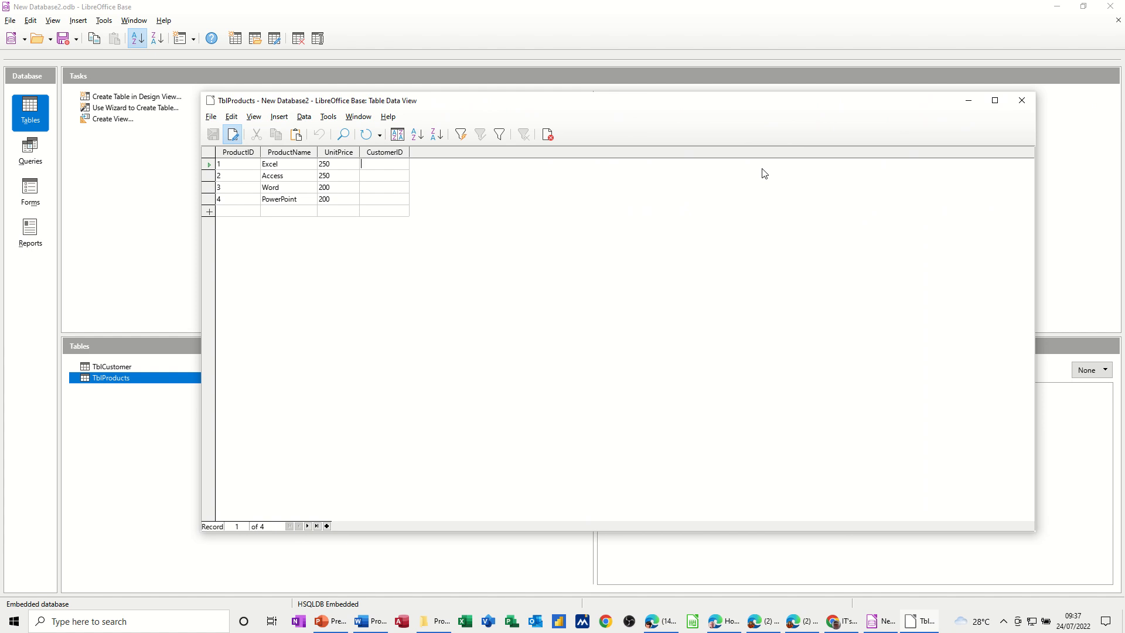
{"action": "type", "text": "1"}
{"action": "key", "text": "Down"}
{"action": "type", "text": "1"}
{"action": "key", "text": "Down"}
{"action": "type", "text": "2"}
{"action": "key", "text": "Down"}
{"action": "type", "text": "3"}
{"action": "key", "text": "Down"}
{"action": "left_click", "coordinate": [1021, 100]}
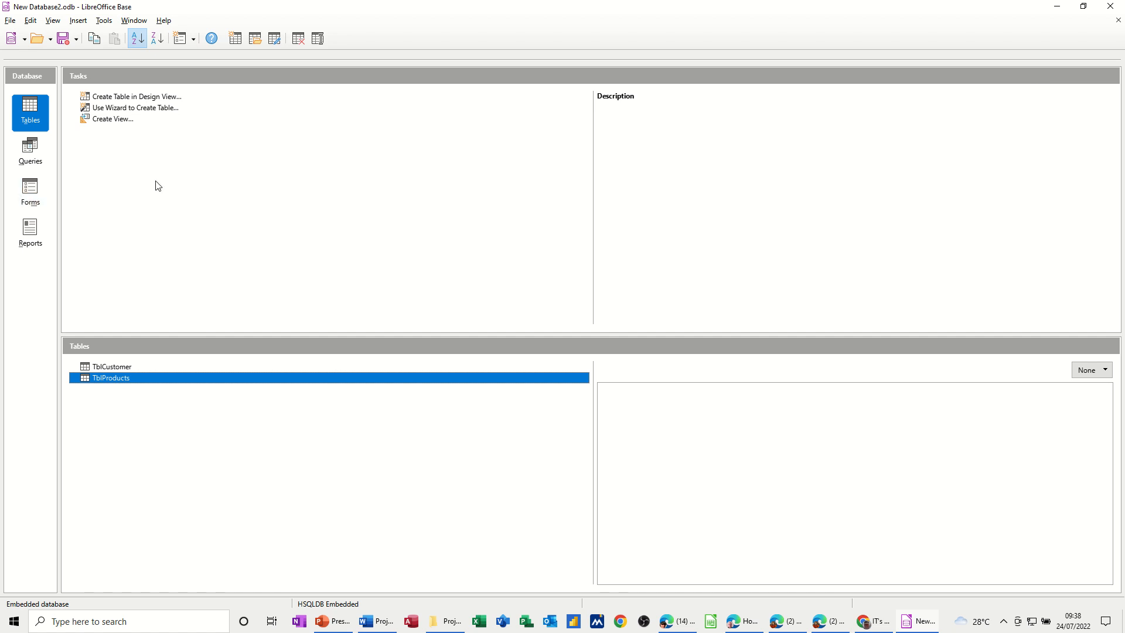
Open the database's relationship design and arrange the TblProducts box beside TblCustomer with space between them
{"action": "left_click", "coordinate": [106, 22]}
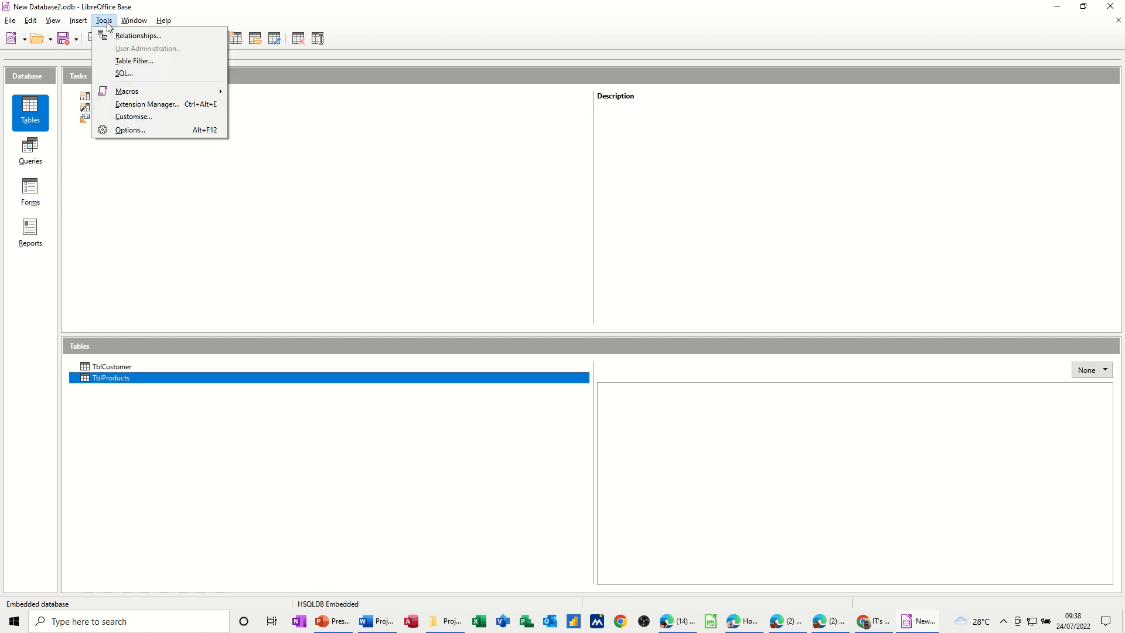
{"action": "left_click", "coordinate": [128, 36]}
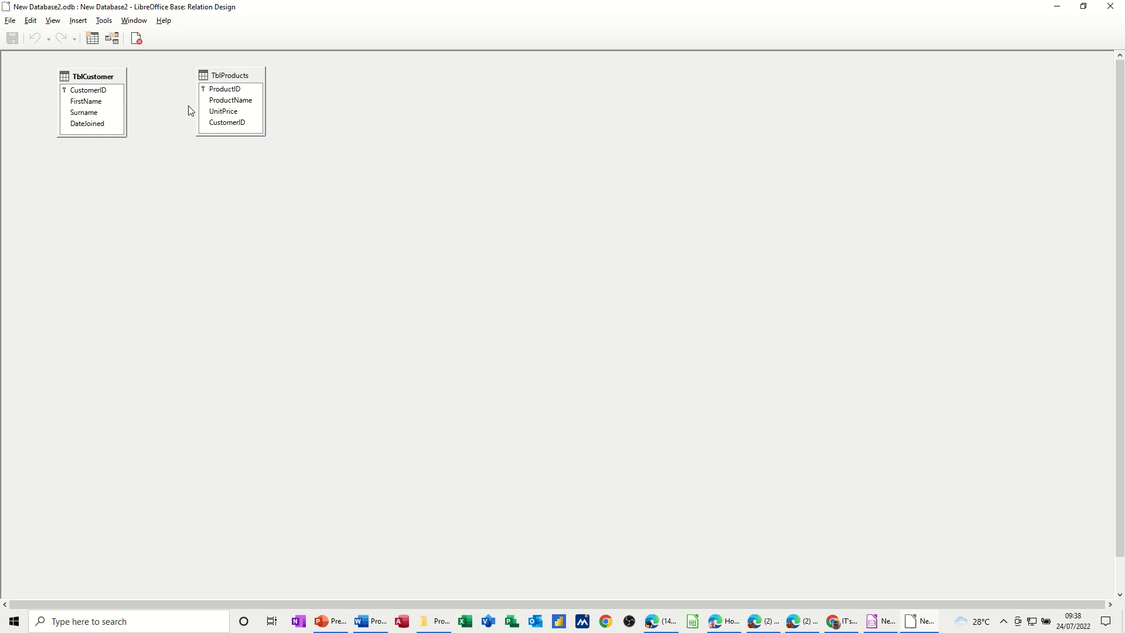
{"action": "left_click_drag", "start_coordinate": [203, 77], "coordinate": [195, 113]}
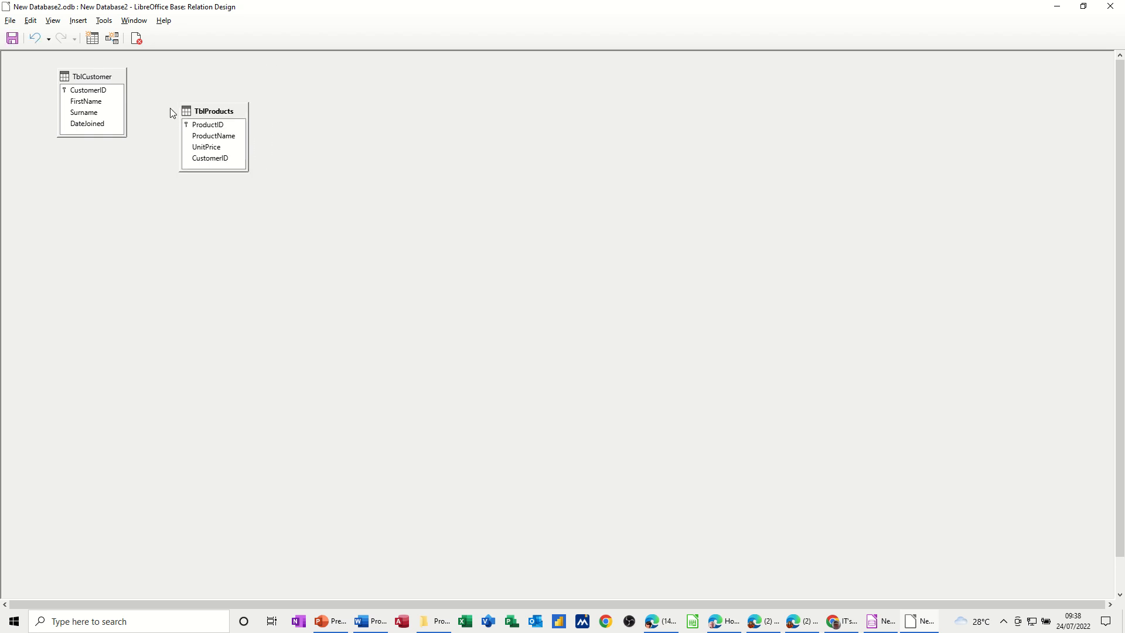
{"action": "left_click", "coordinate": [91, 40]}
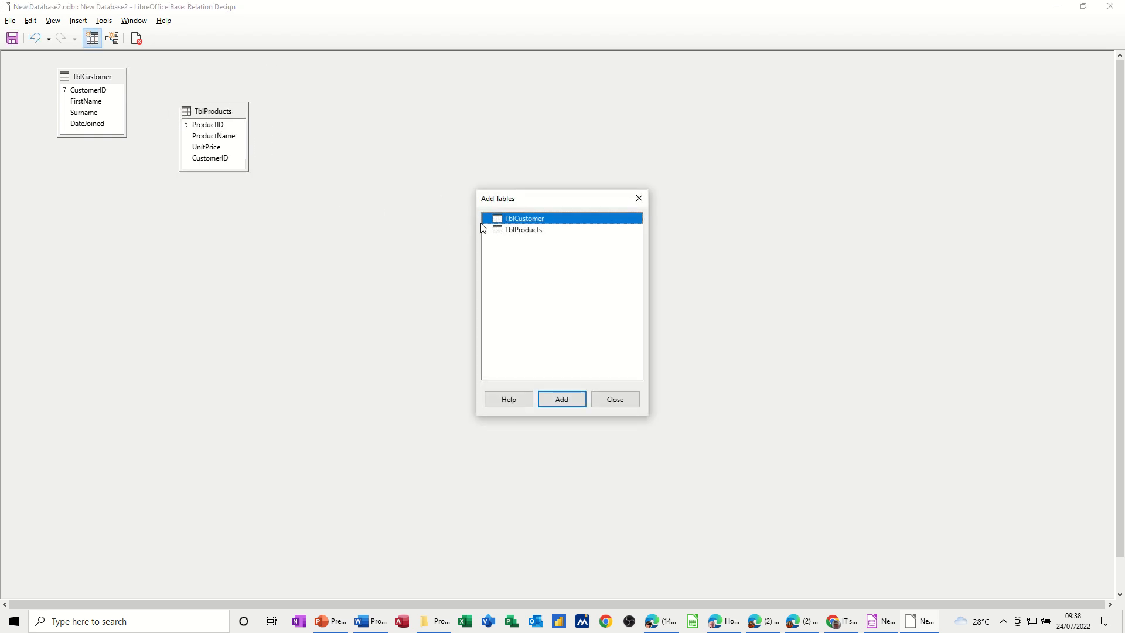
{"action": "left_click_drag", "start_coordinate": [215, 113], "coordinate": [221, 86]}
{"action": "left_click", "coordinate": [615, 400]}
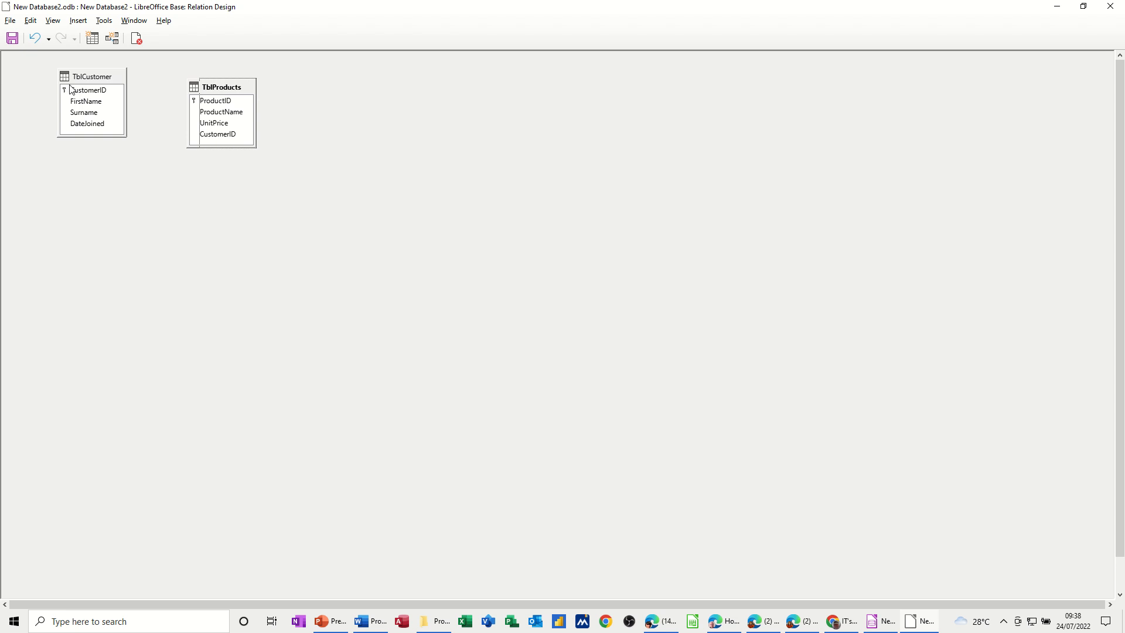
Relate CustomerID in TblCustomer to CustomerID in TblProducts, then save and close the relationship design
{"action": "left_click_drag", "start_coordinate": [81, 92], "coordinate": [214, 137]}
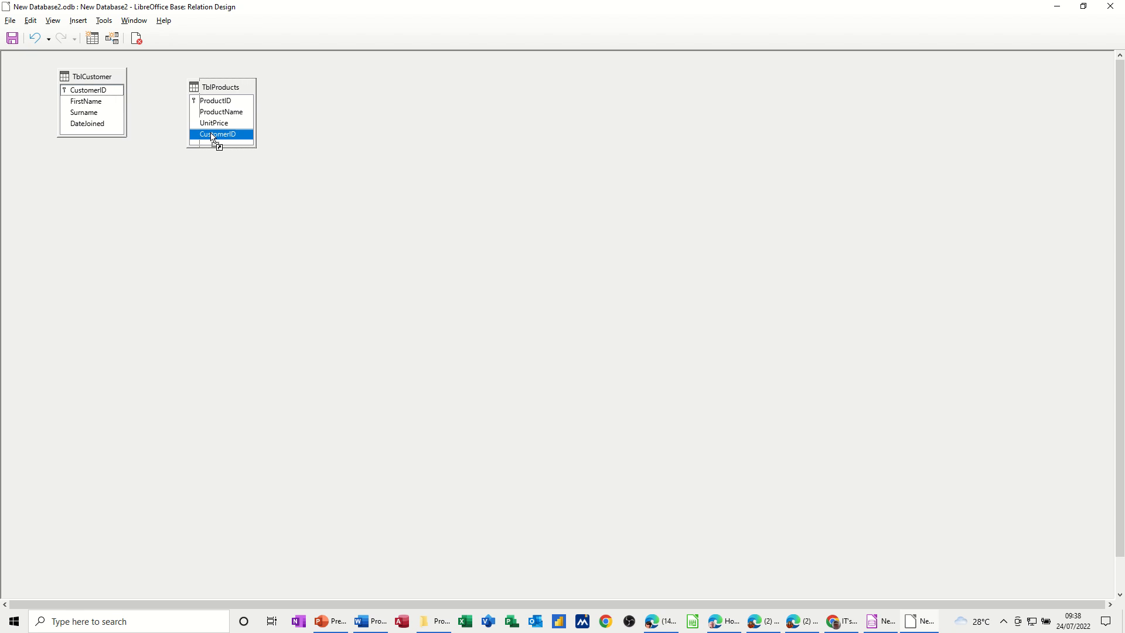
{"action": "left_click_drag", "start_coordinate": [213, 137], "coordinate": [213, 137]}
{"action": "left_click", "coordinate": [12, 39]}
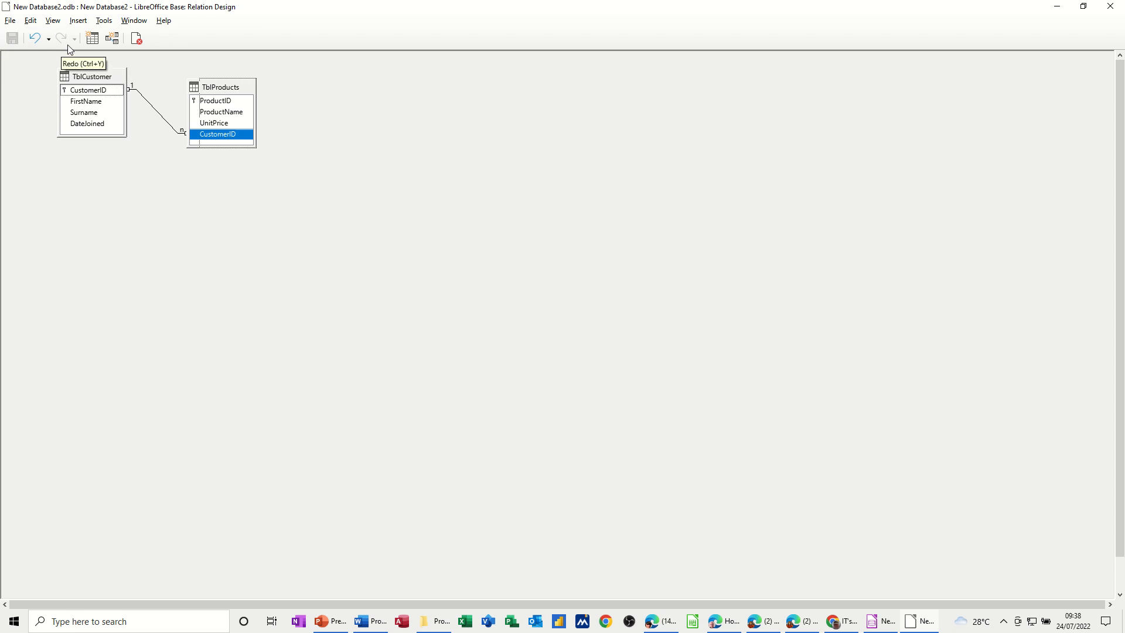
{"action": "left_click", "coordinate": [135, 39]}
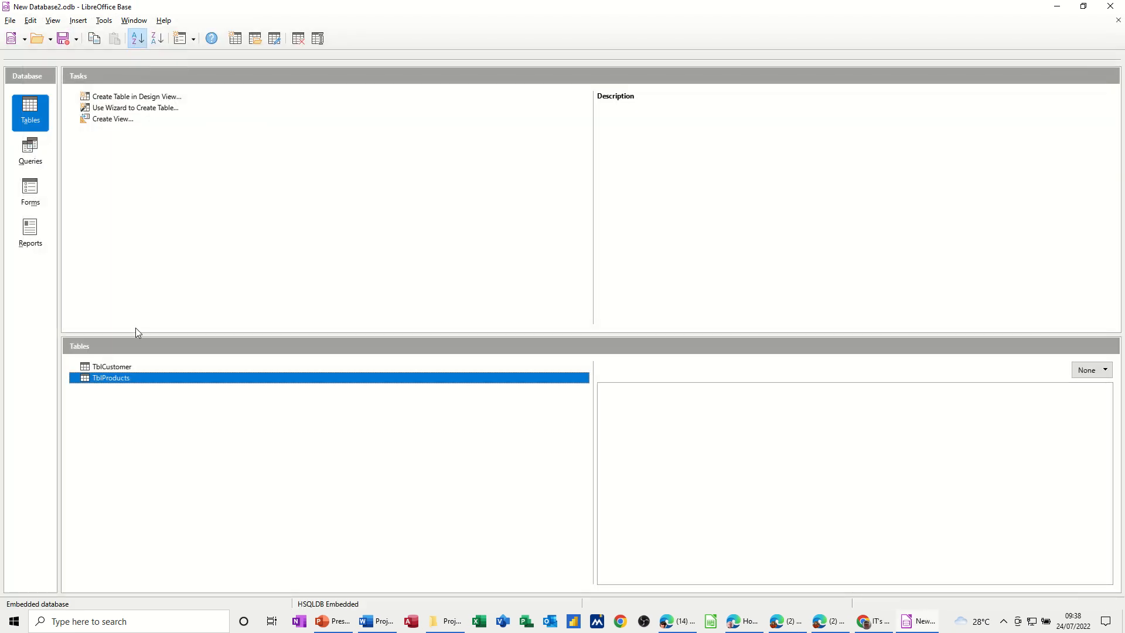
Create a query in design view with TblCustomer and TblProducts, spacing the table boxes apart and enlarging them to fit all their fields
{"action": "left_click", "coordinate": [30, 153]}
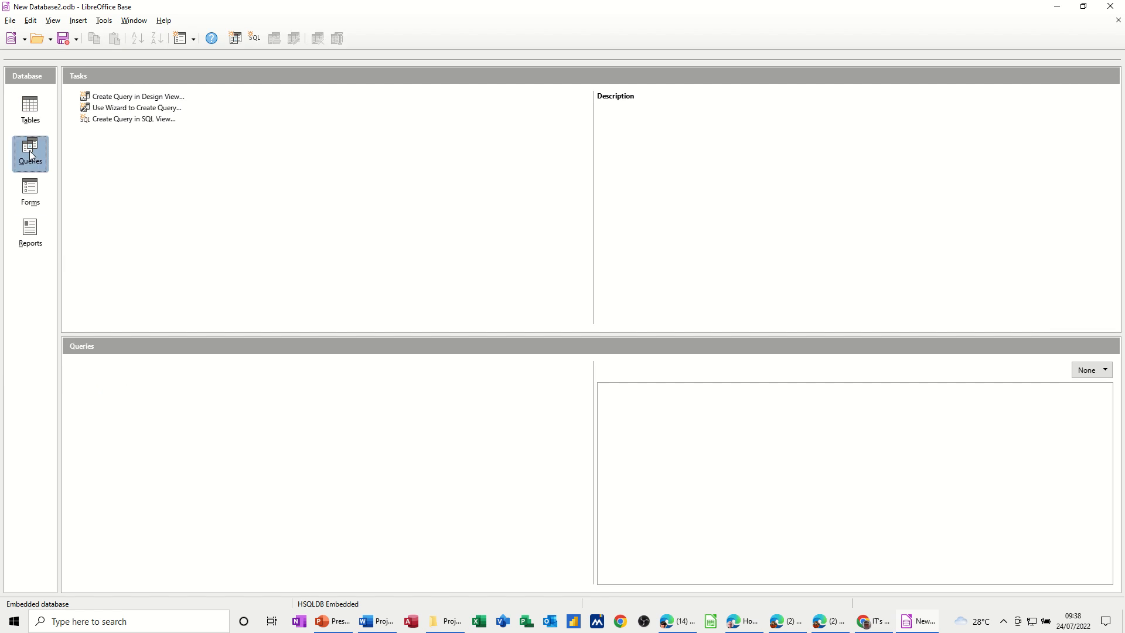
{"action": "left_click", "coordinate": [136, 97]}
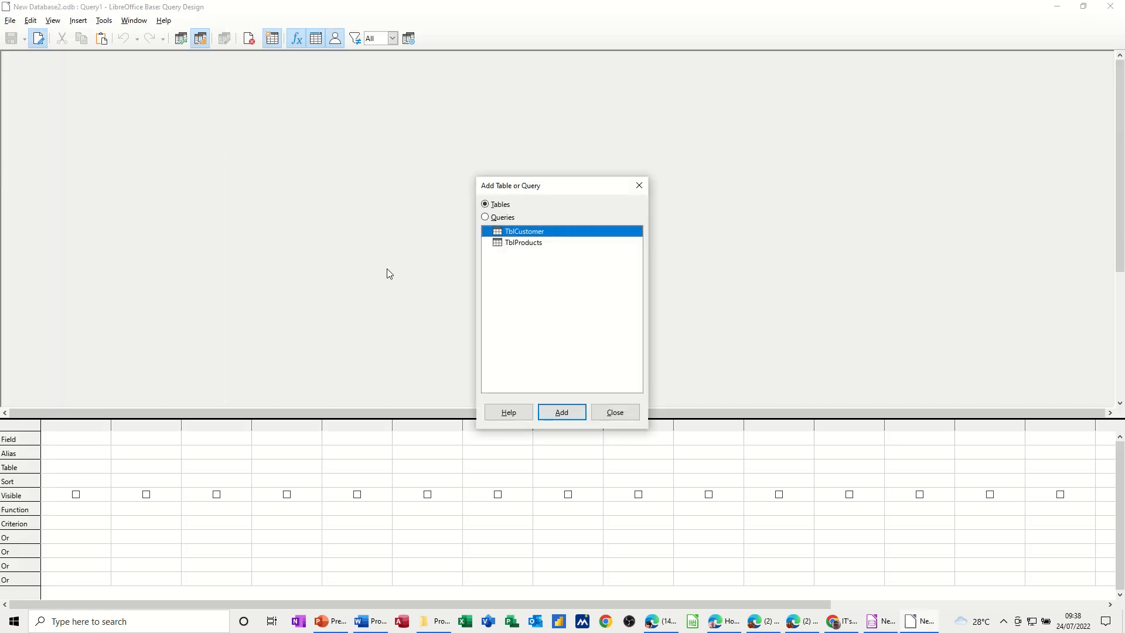
{"action": "left_click", "coordinate": [551, 416]}
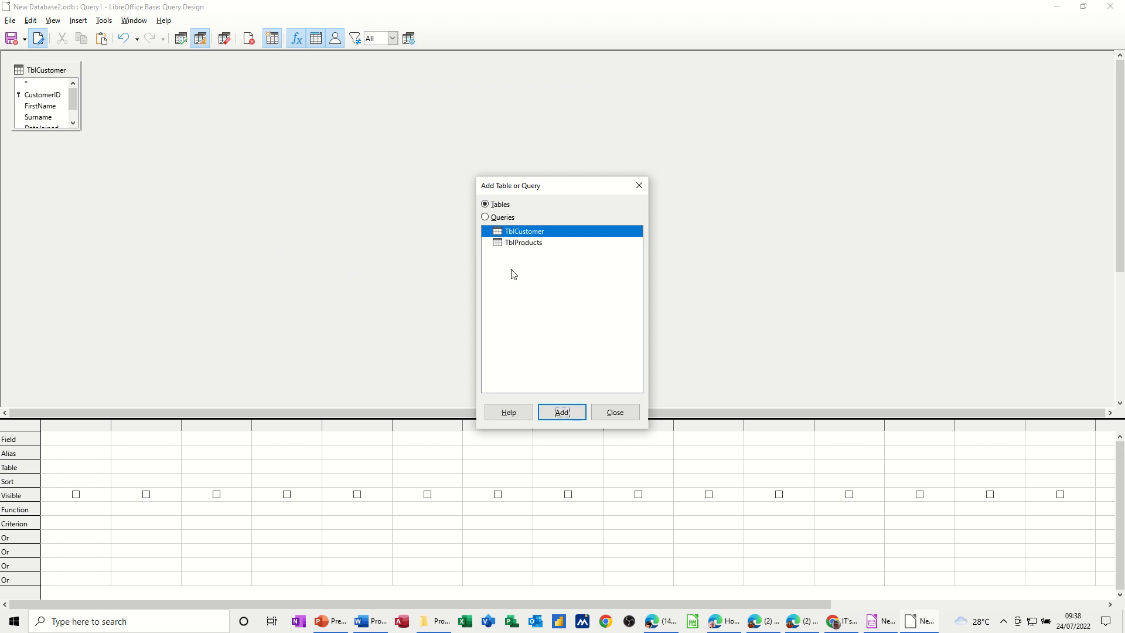
{"action": "left_click", "coordinate": [517, 243]}
{"action": "left_click", "coordinate": [569, 409]}
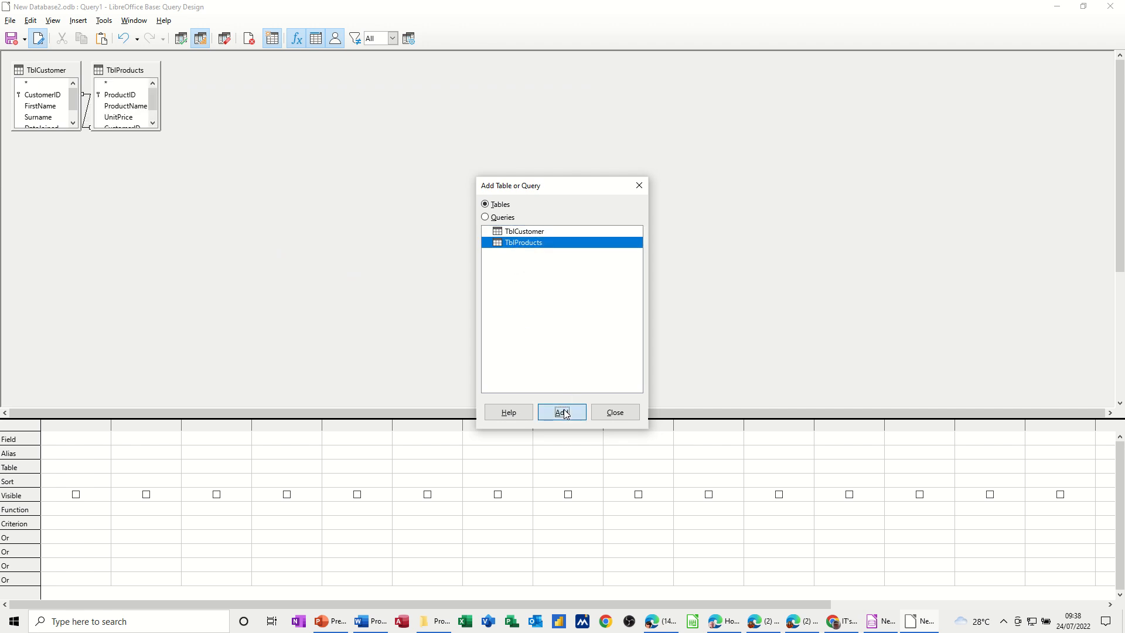
{"action": "left_click_drag", "start_coordinate": [121, 68], "coordinate": [164, 70]}
{"action": "left_click", "coordinate": [615, 416]}
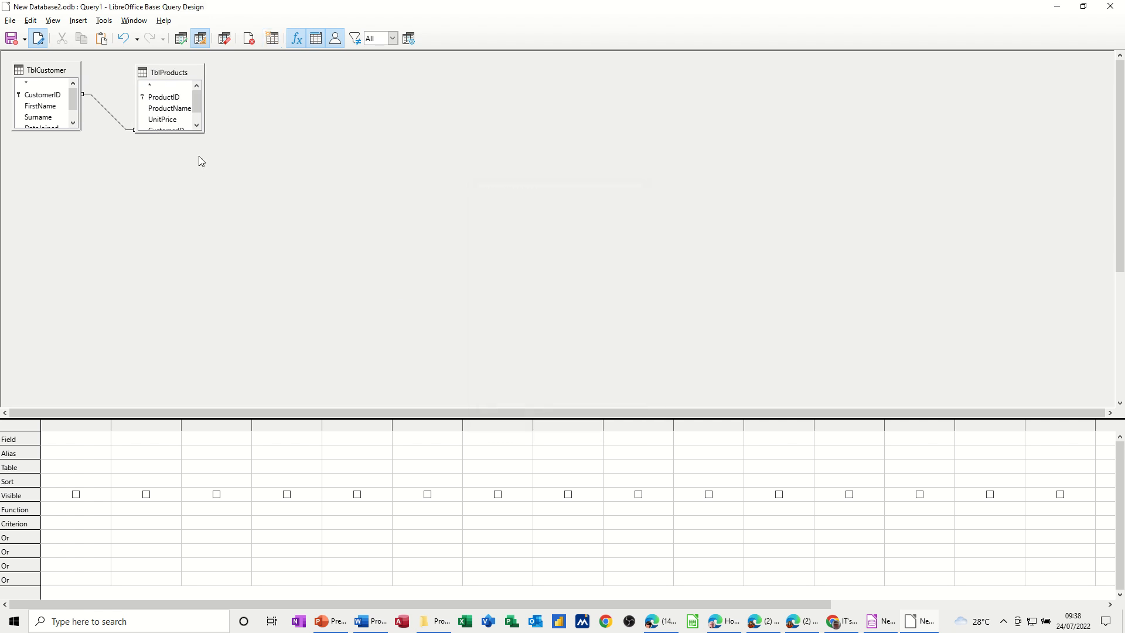
{"action": "left_click_drag", "start_coordinate": [180, 132], "coordinate": [183, 164]}
{"action": "left_click_drag", "start_coordinate": [58, 131], "coordinate": [64, 166]}
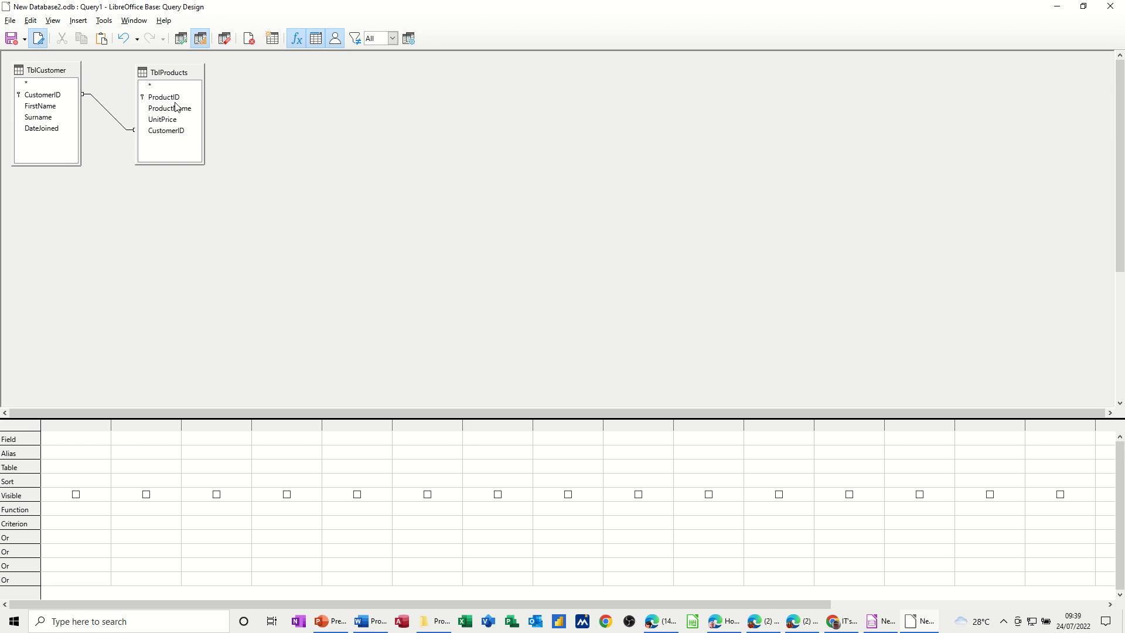
Add CustomerID from TblProducts, FirstName and Surname from TblCustomer, and ProductName and UnitPrice from TblProducts to the query, and run it
{"action": "double_click", "coordinate": [162, 136]}
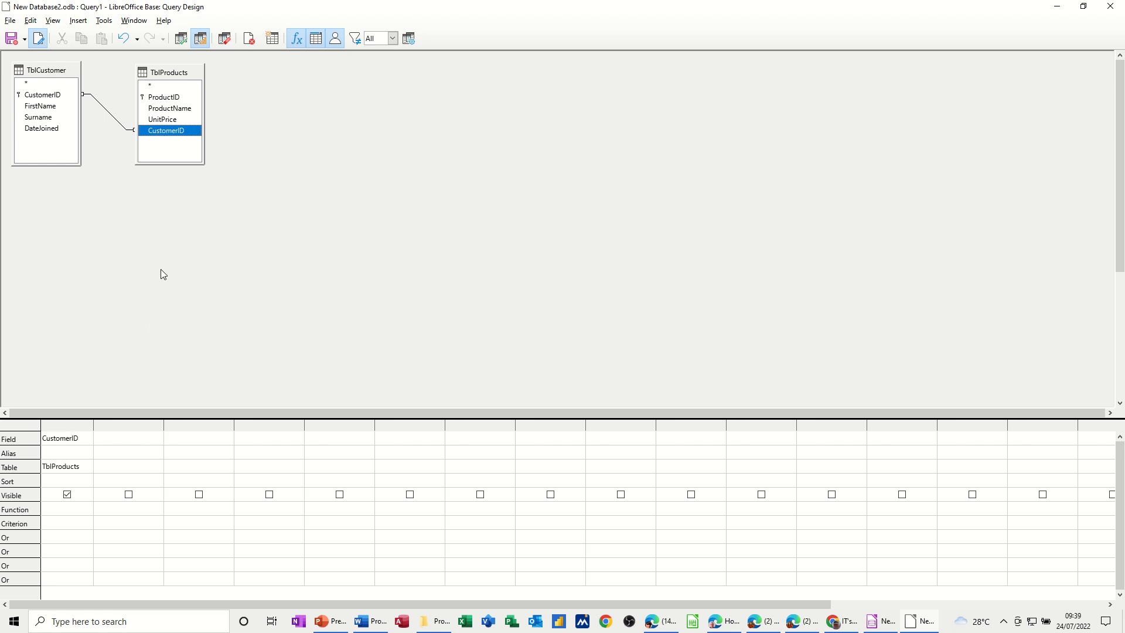
{"action": "double_click", "coordinate": [52, 107]}
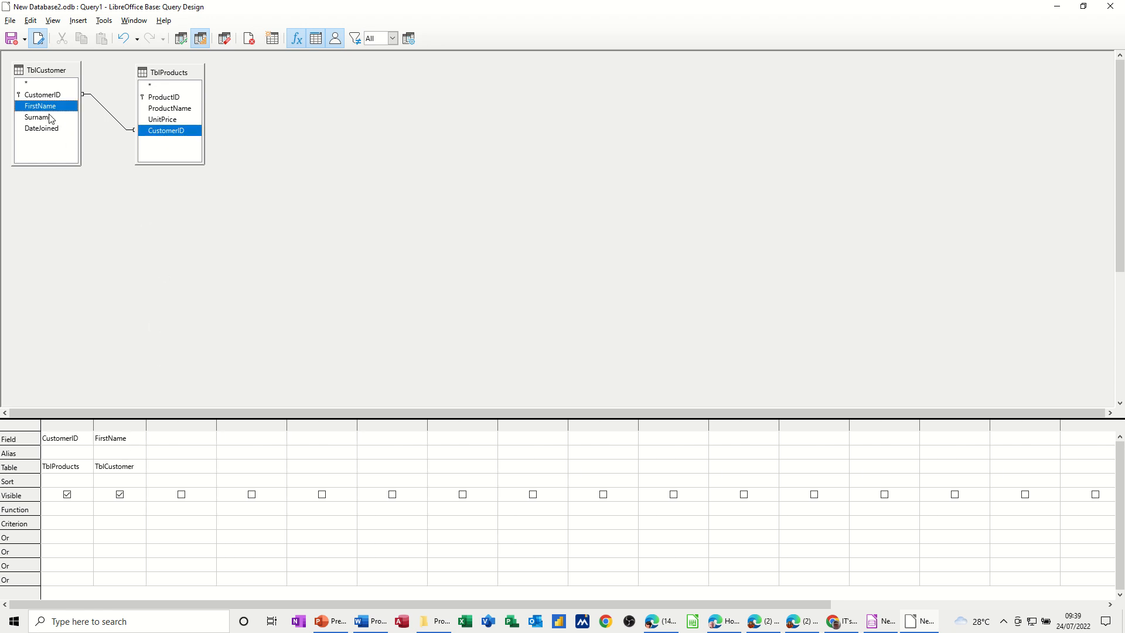
{"action": "double_click", "coordinate": [51, 118]}
{"action": "double_click", "coordinate": [168, 113]}
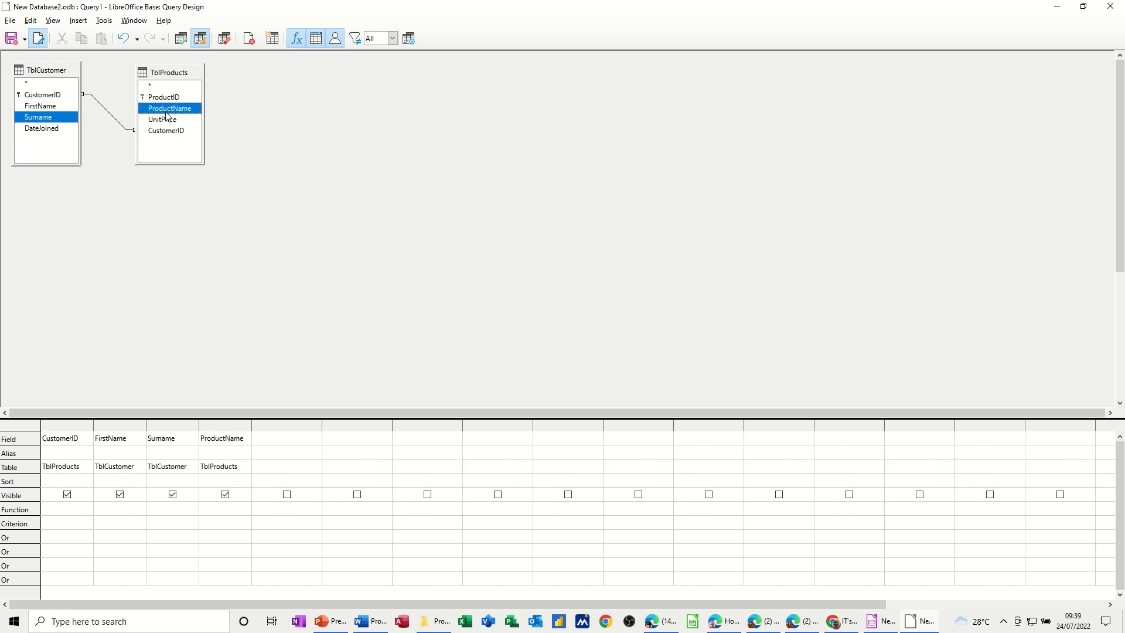
{"action": "double_click", "coordinate": [164, 120]}
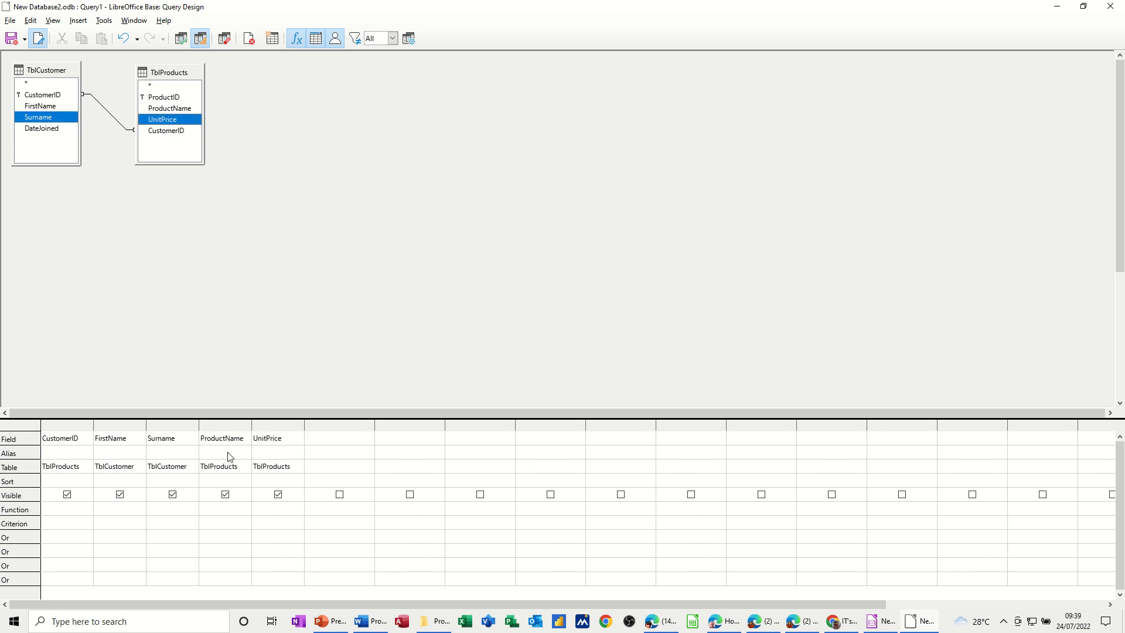
{"action": "left_click", "coordinate": [182, 40]}
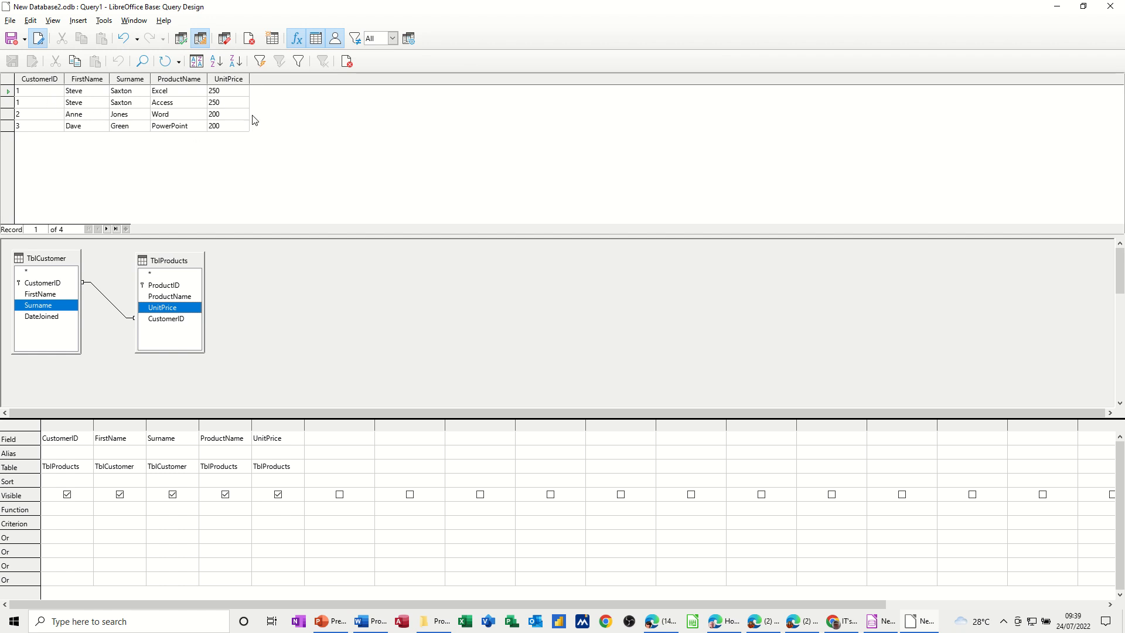
Close the query design and save the query as QrySales
{"action": "left_click", "coordinate": [348, 63]}
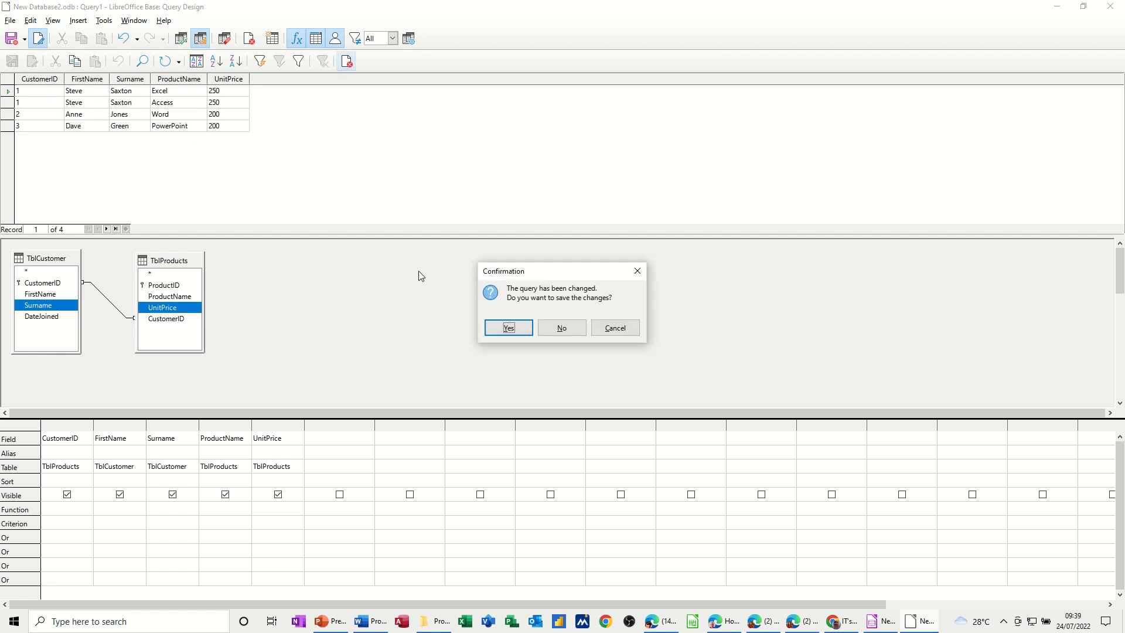
{"action": "left_click", "coordinate": [505, 328]}
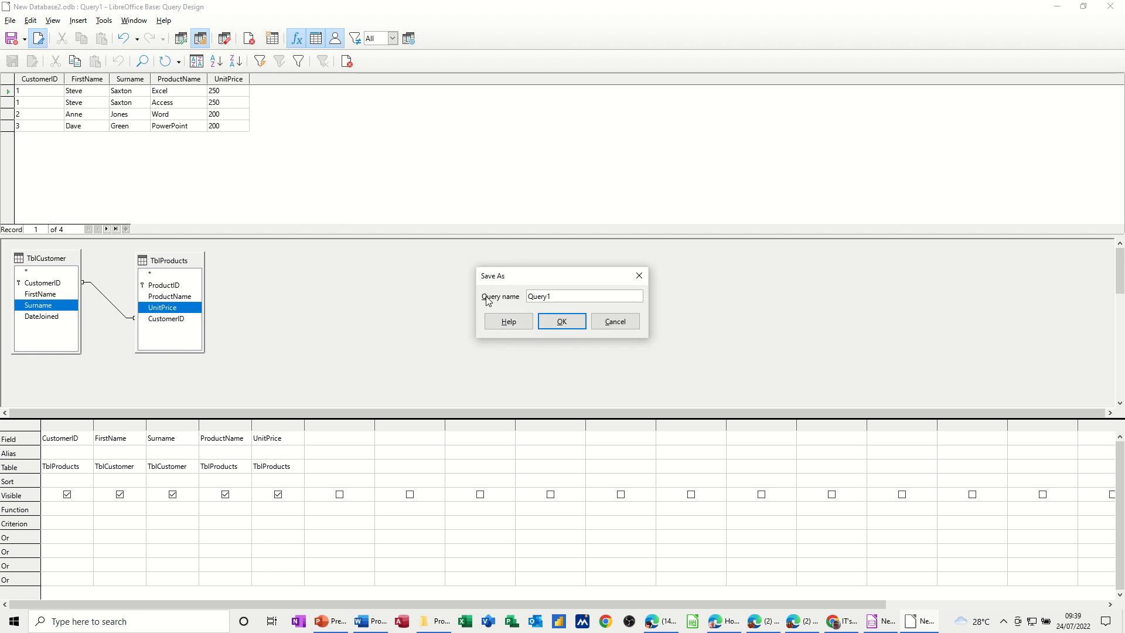
{"action": "double_click", "coordinate": [557, 297]}
{"action": "type", "text": "Q"}
{"action": "left_click", "coordinate": [580, 322]}
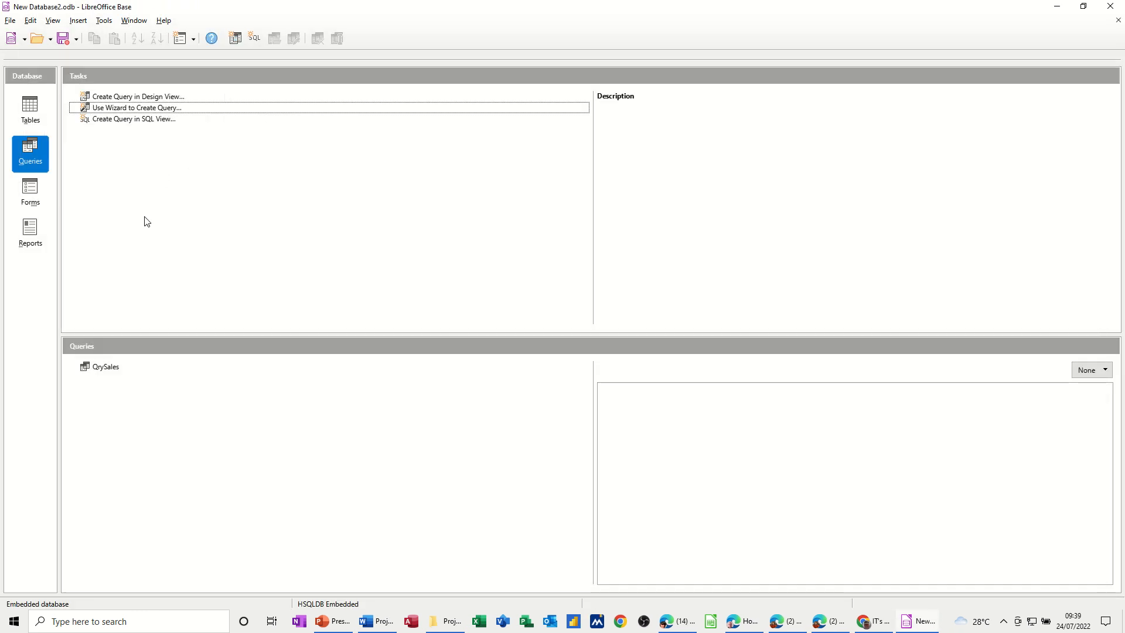
Start a new report with the Report Wizard, based on QrySales and including all of its fields
{"action": "left_click", "coordinate": [32, 245]}
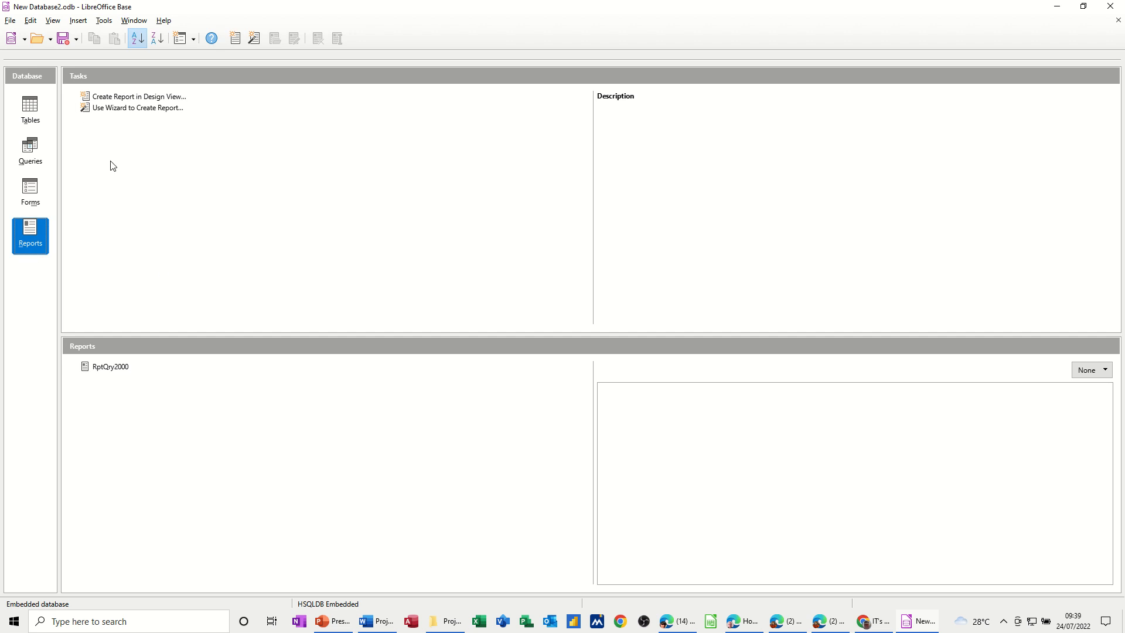
{"action": "left_click", "coordinate": [30, 162]}
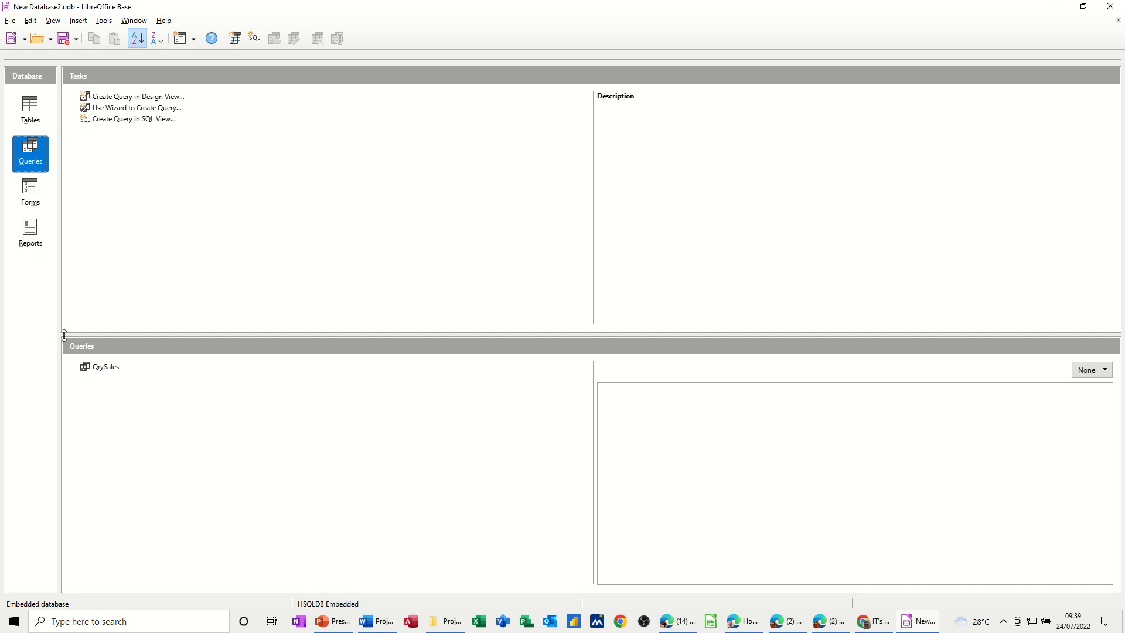
{"action": "left_click", "coordinate": [35, 243]}
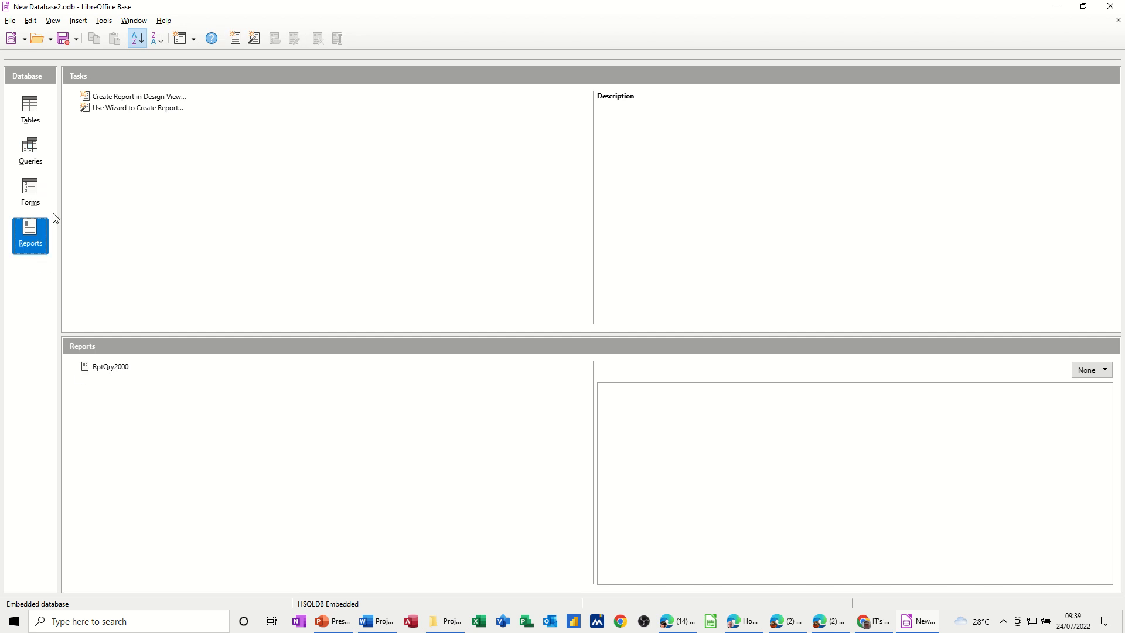
{"action": "left_click", "coordinate": [128, 109]}
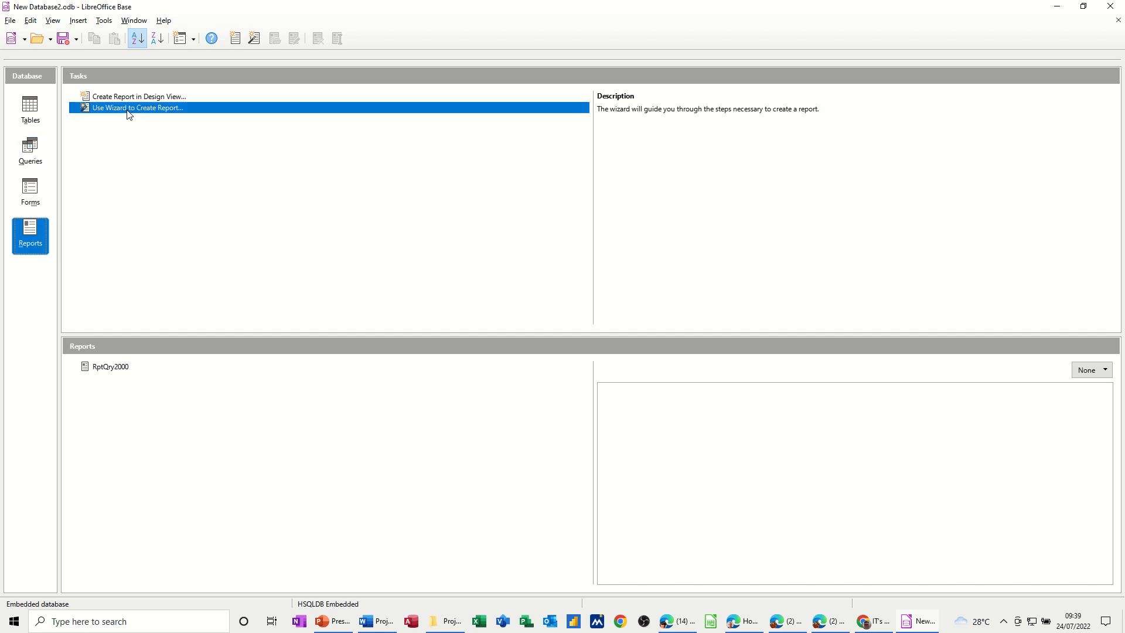
{"action": "double_click", "coordinate": [129, 111]}
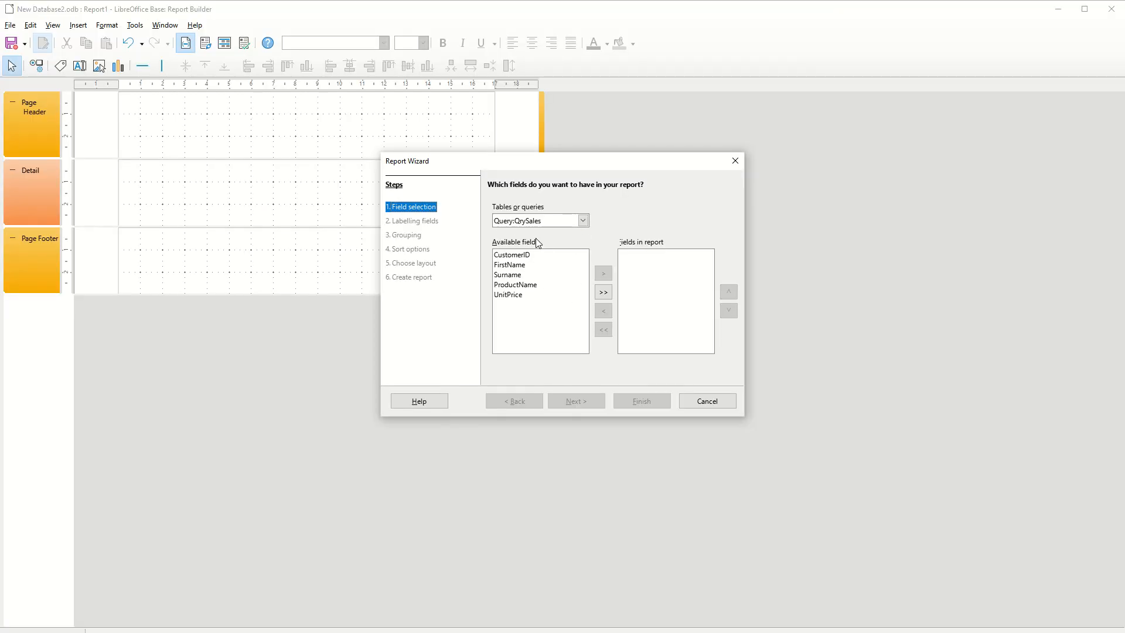
{"action": "left_click", "coordinate": [603, 293]}
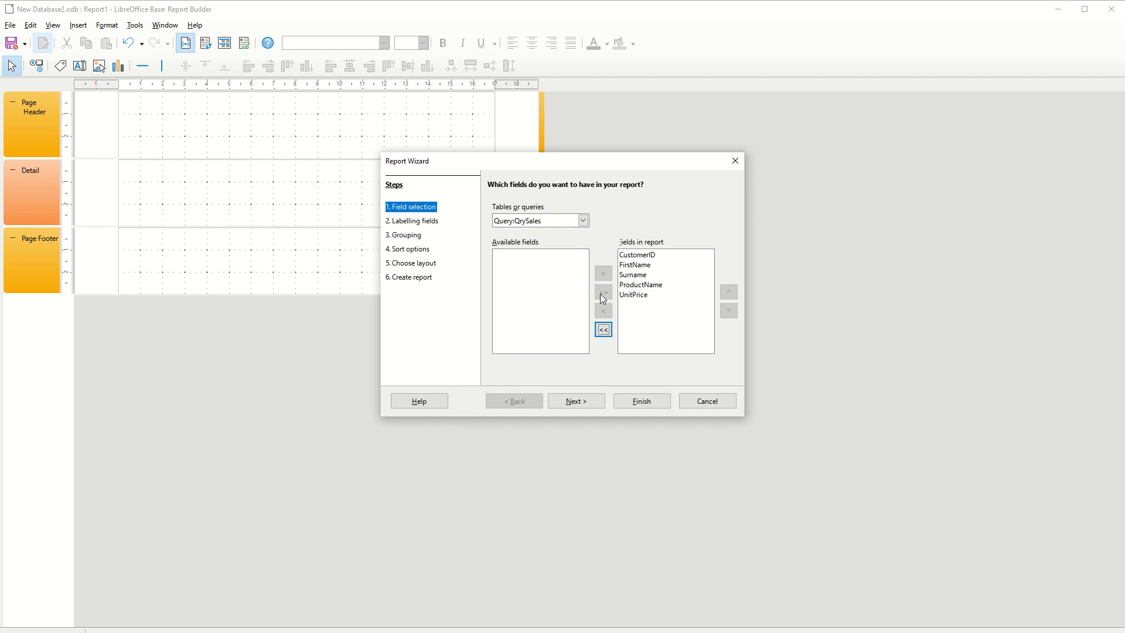
{"action": "left_click", "coordinate": [583, 404]}
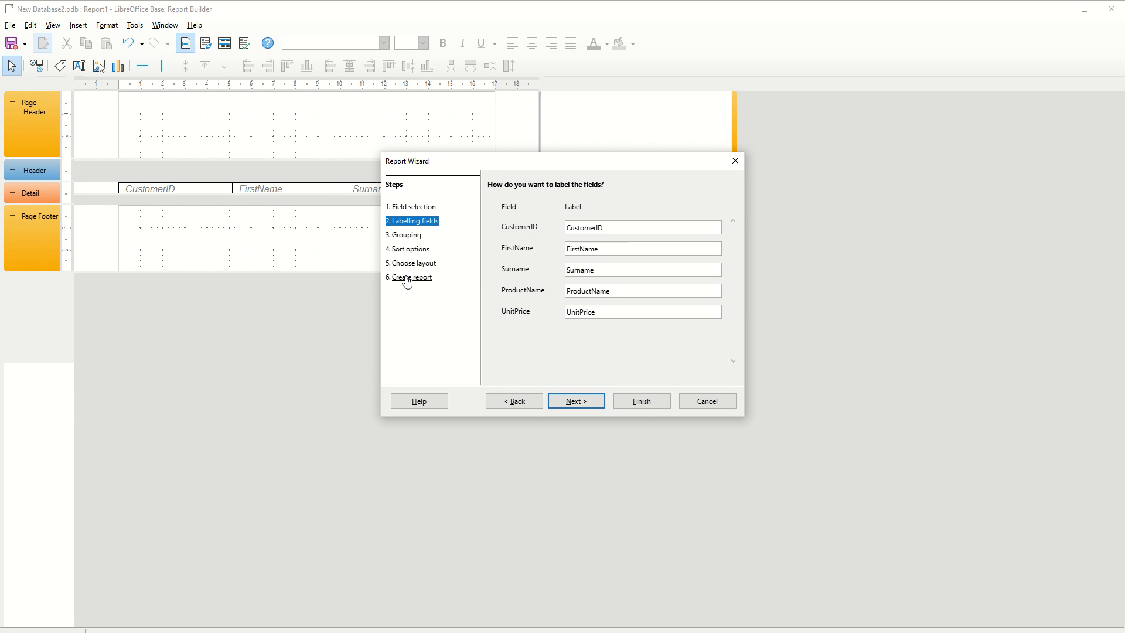
Keep the default field labels, group the report by CustomerID, and leave additional sorting undefined
{"action": "left_click", "coordinate": [560, 402]}
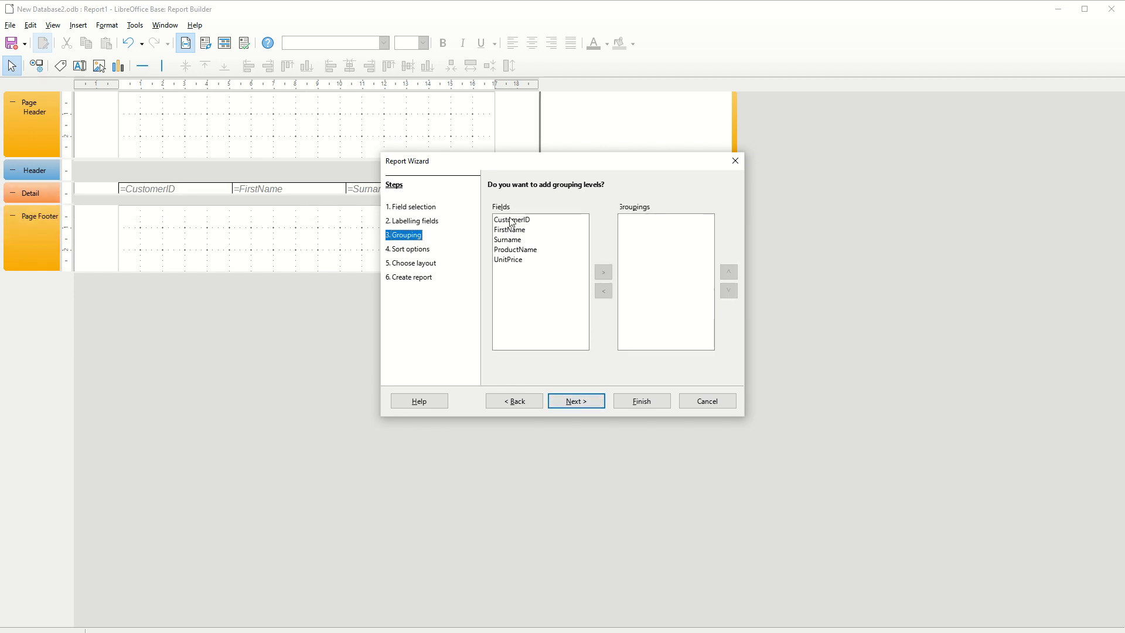
{"action": "left_click", "coordinate": [512, 221]}
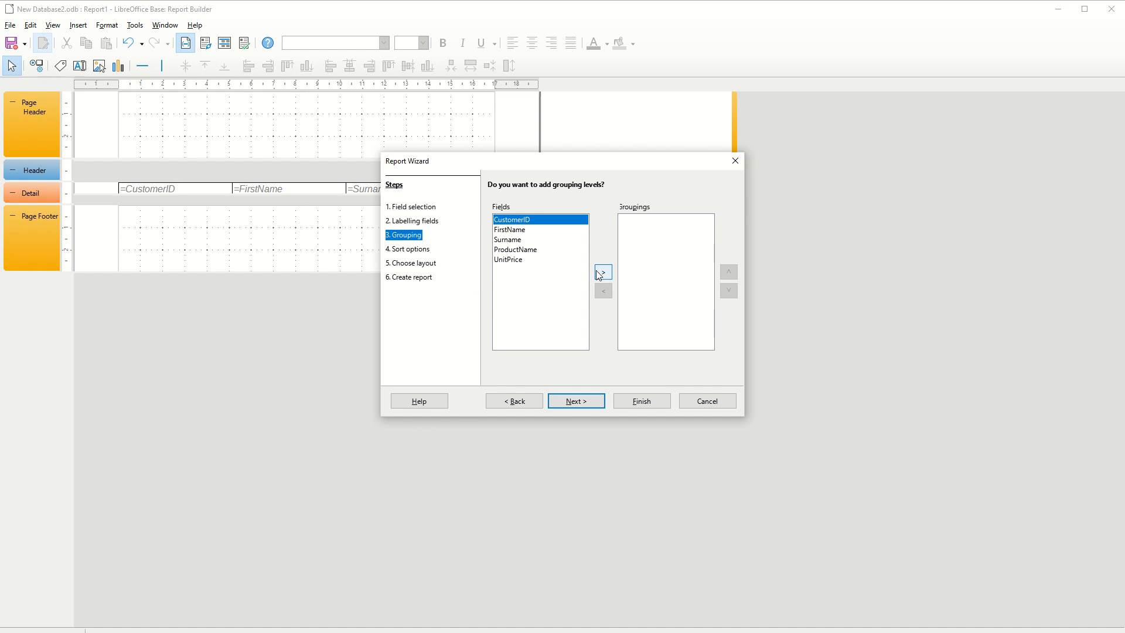
{"action": "left_click", "coordinate": [603, 273]}
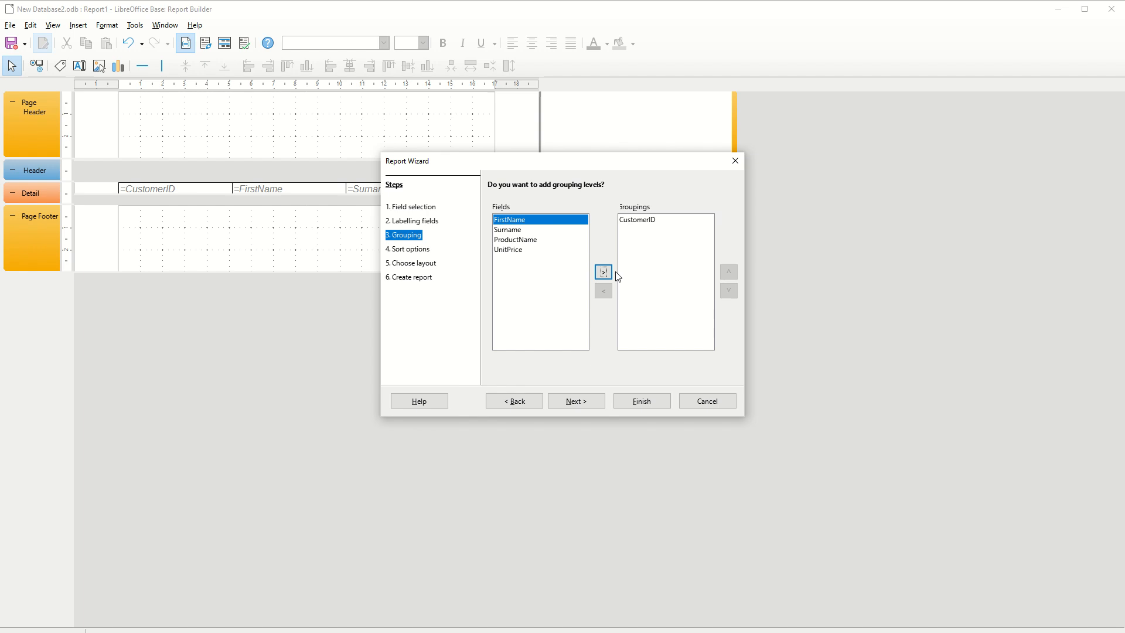
{"action": "left_click", "coordinate": [573, 403]}
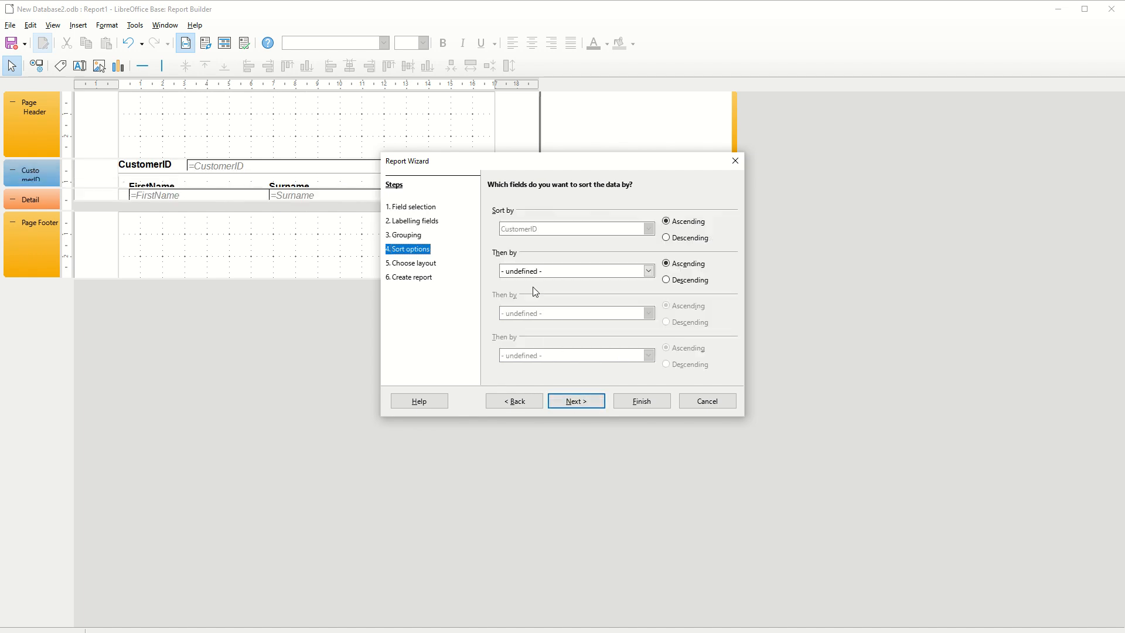
{"action": "left_click", "coordinate": [574, 402]}
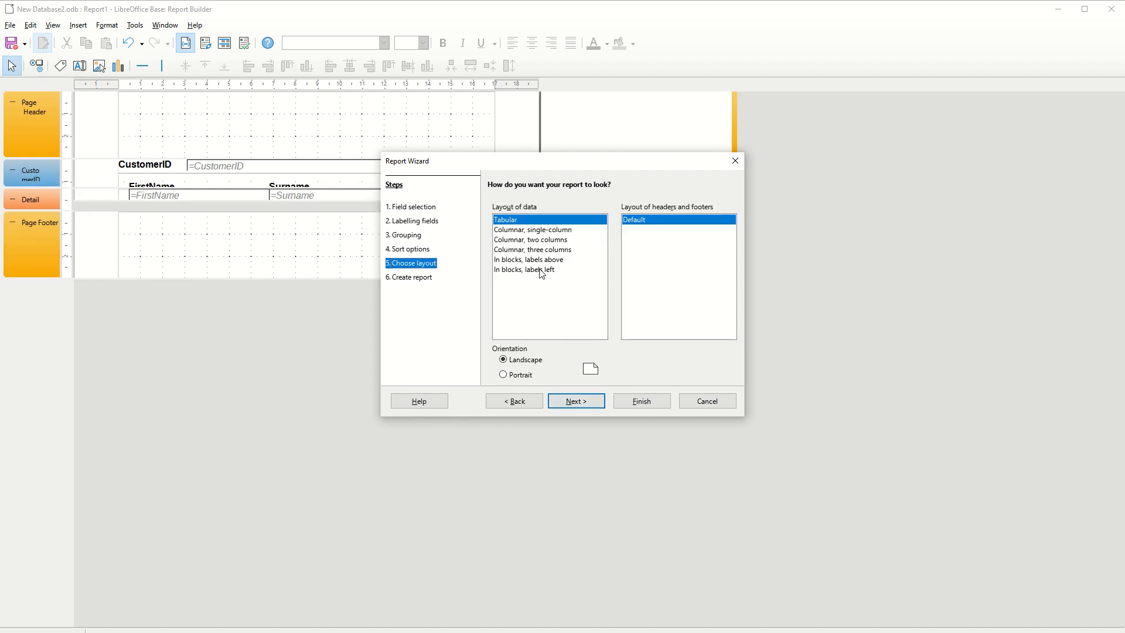
Try the columnar and block data layouts for the report and return to the Tabular layout
{"action": "left_click", "coordinate": [518, 230]}
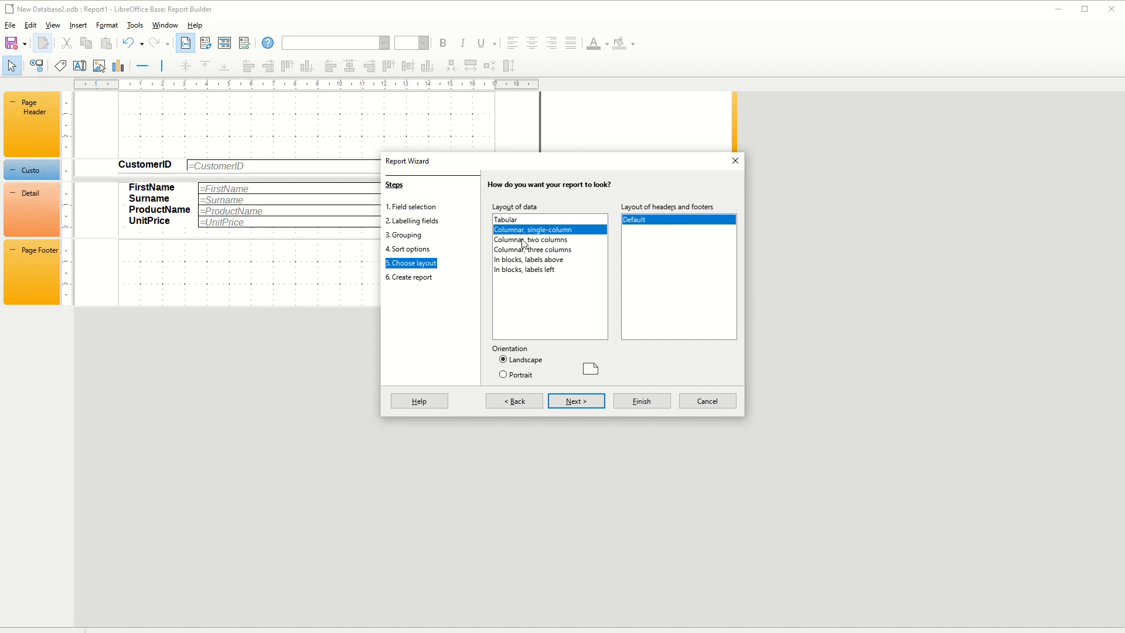
{"action": "left_click", "coordinate": [523, 241]}
{"action": "left_click", "coordinate": [524, 250]}
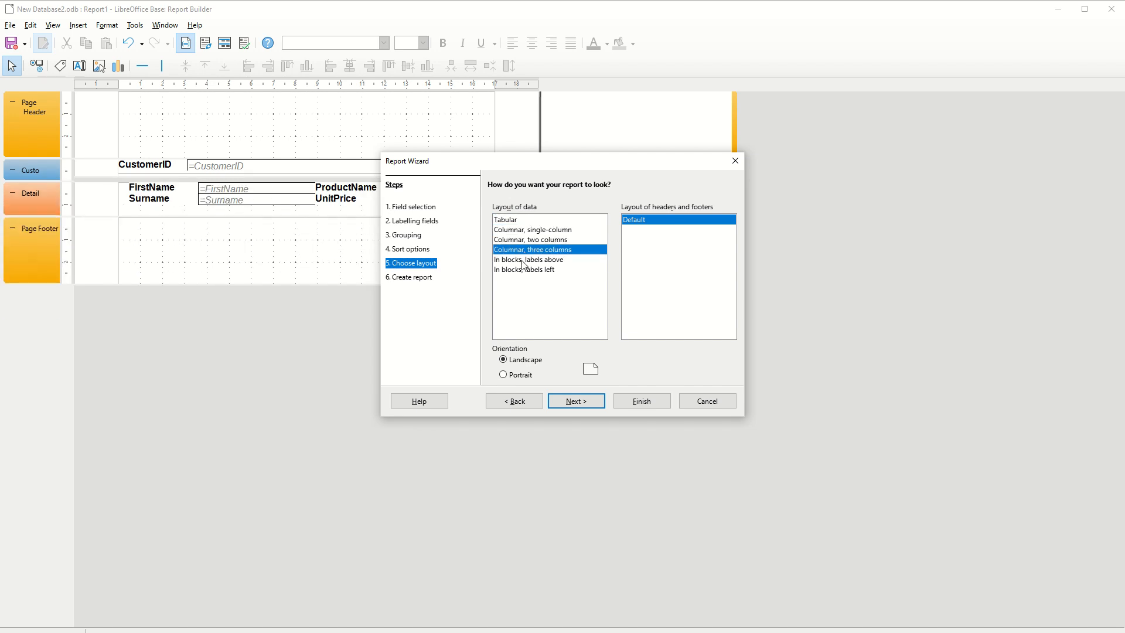
{"action": "left_click", "coordinate": [524, 260]}
{"action": "left_click", "coordinate": [521, 269]}
{"action": "left_click", "coordinate": [511, 220]}
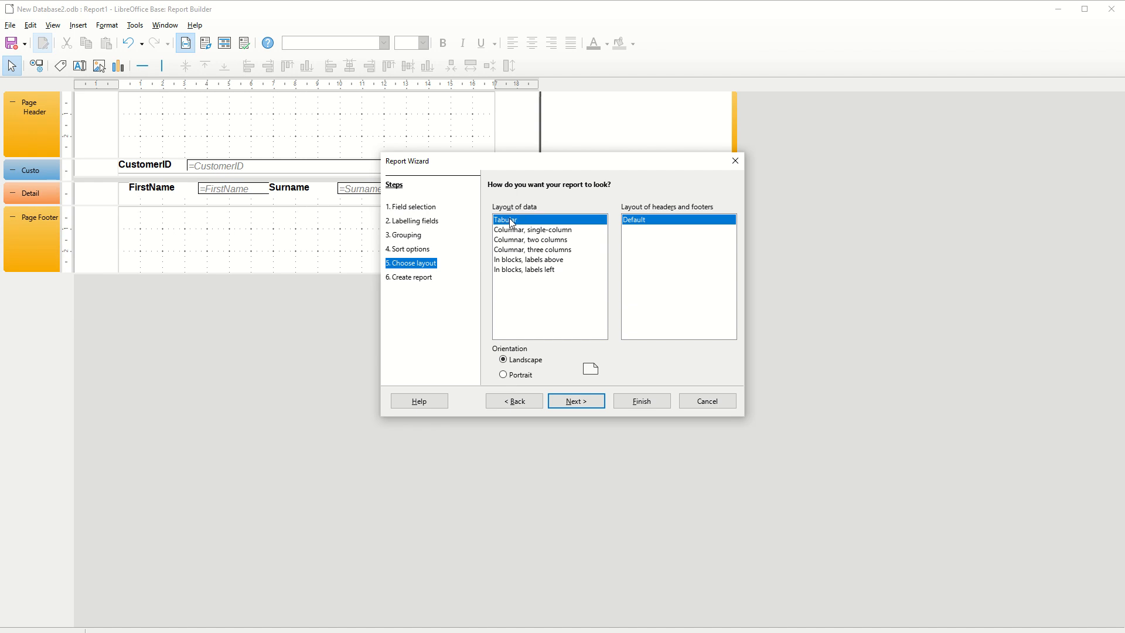
Title the report RptQrySales, create it immediately as a dynamic report, and close the generated document
{"action": "left_click", "coordinate": [577, 404]}
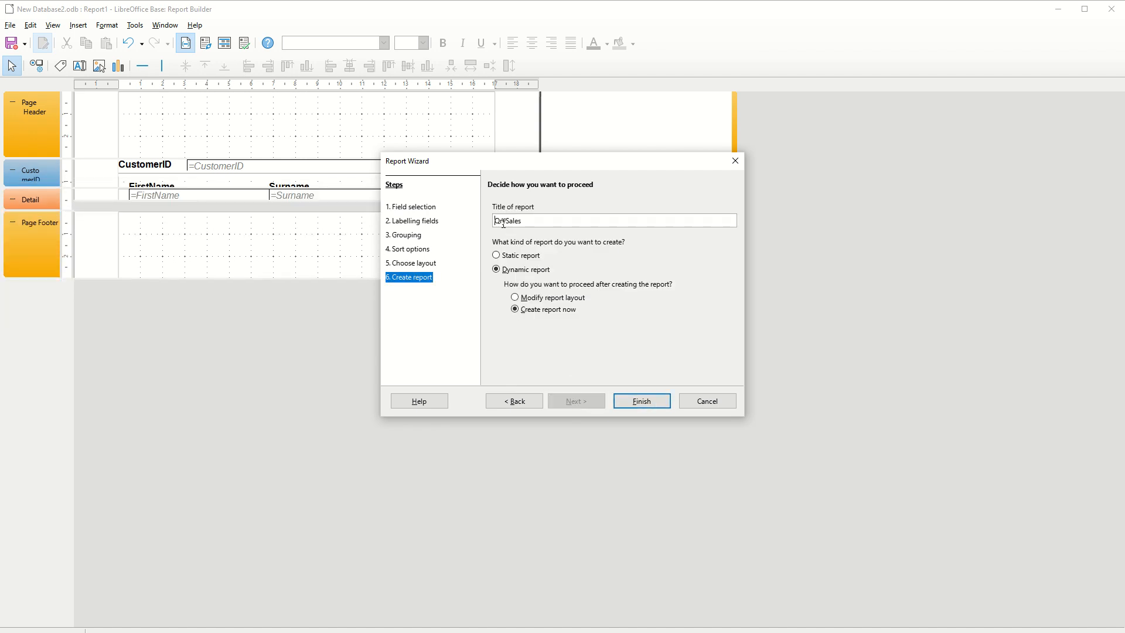
{"action": "type", "text": "Rpt"}
{"action": "left_click", "coordinate": [638, 403]}
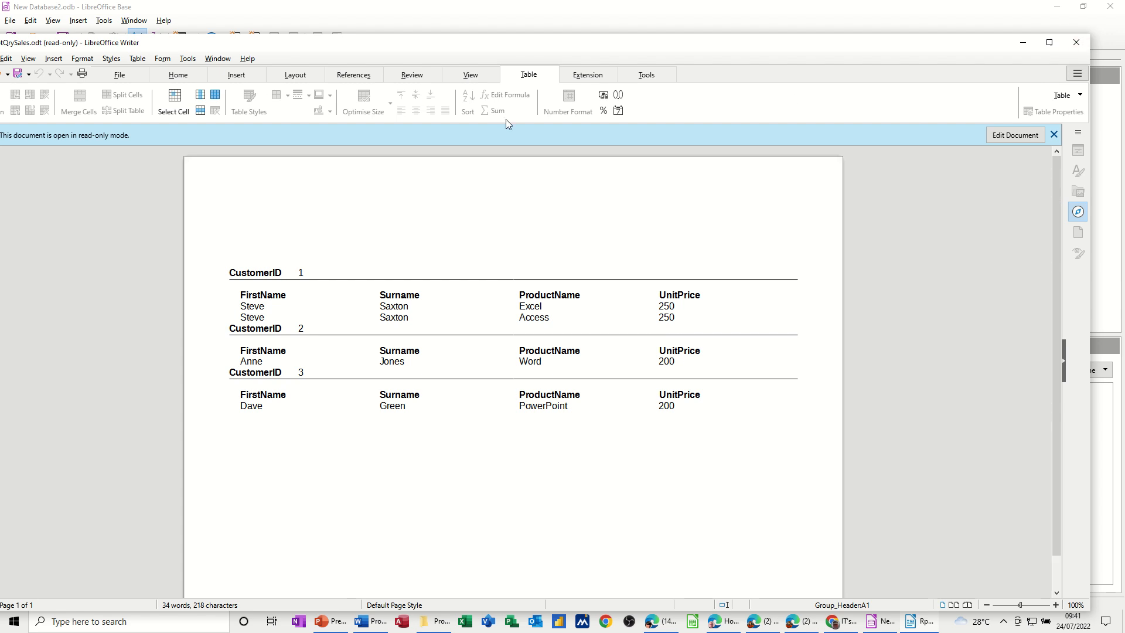
{"action": "left_click", "coordinate": [1076, 42]}
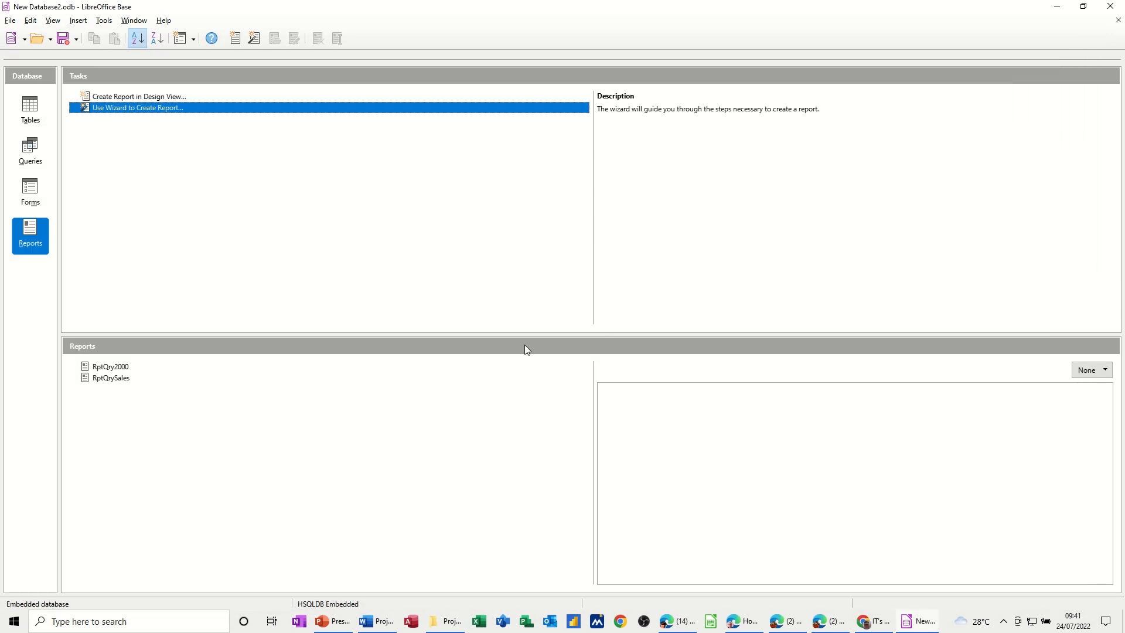
Format the UnitPrice field in the TblProducts design as GBP currency with two decimal places, then save and close the design
{"action": "left_click", "coordinate": [35, 121]}
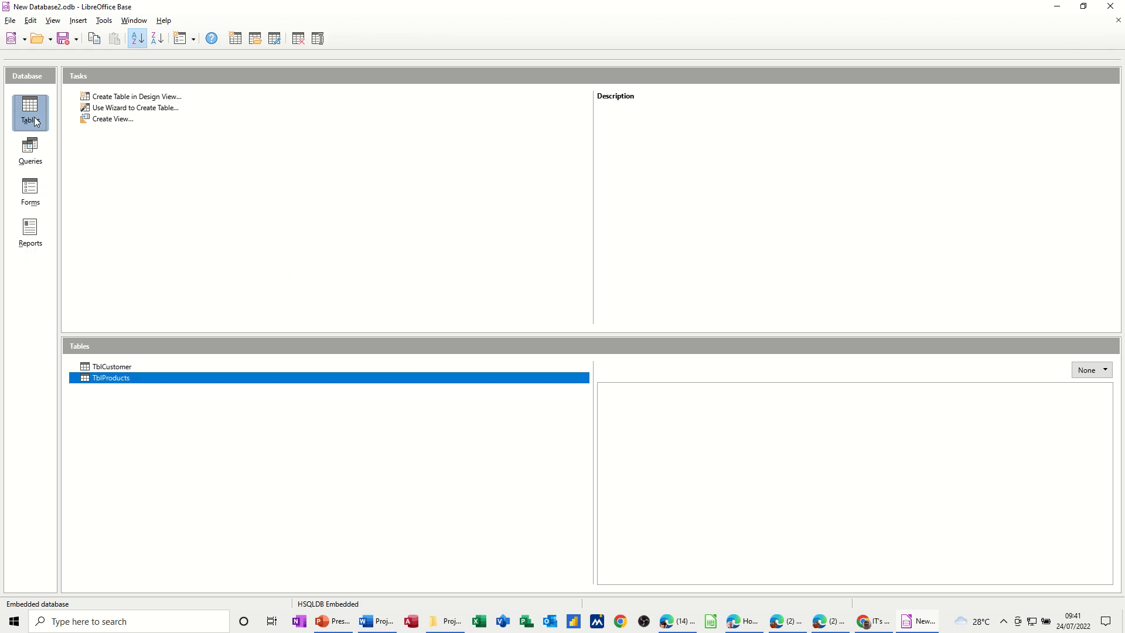
{"action": "right_click", "coordinate": [115, 380]}
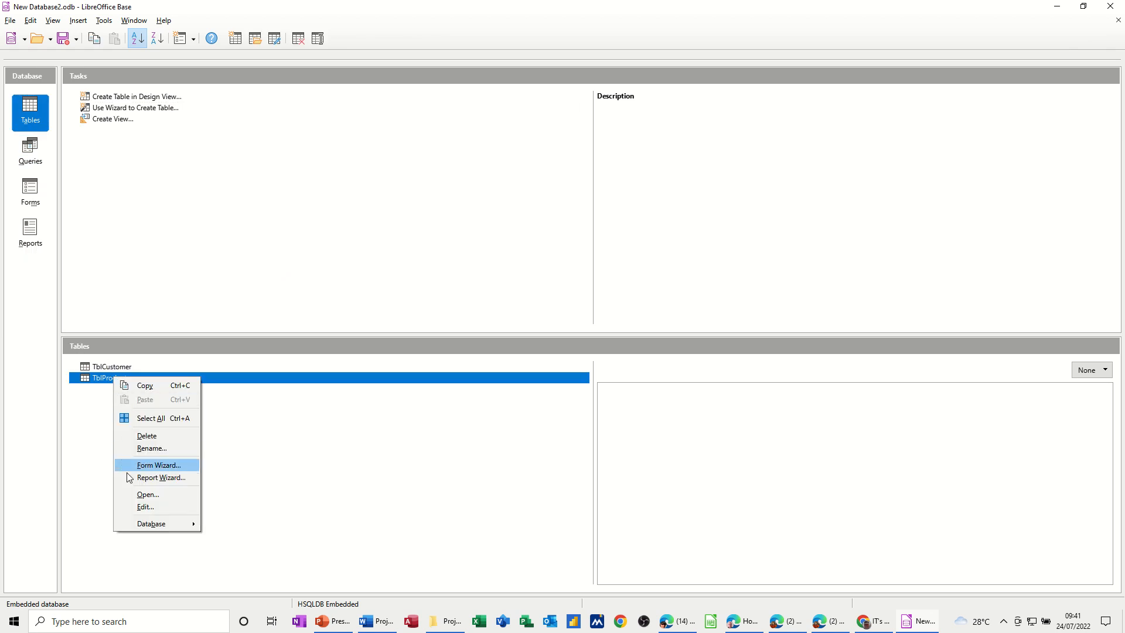
{"action": "left_click", "coordinate": [136, 507]}
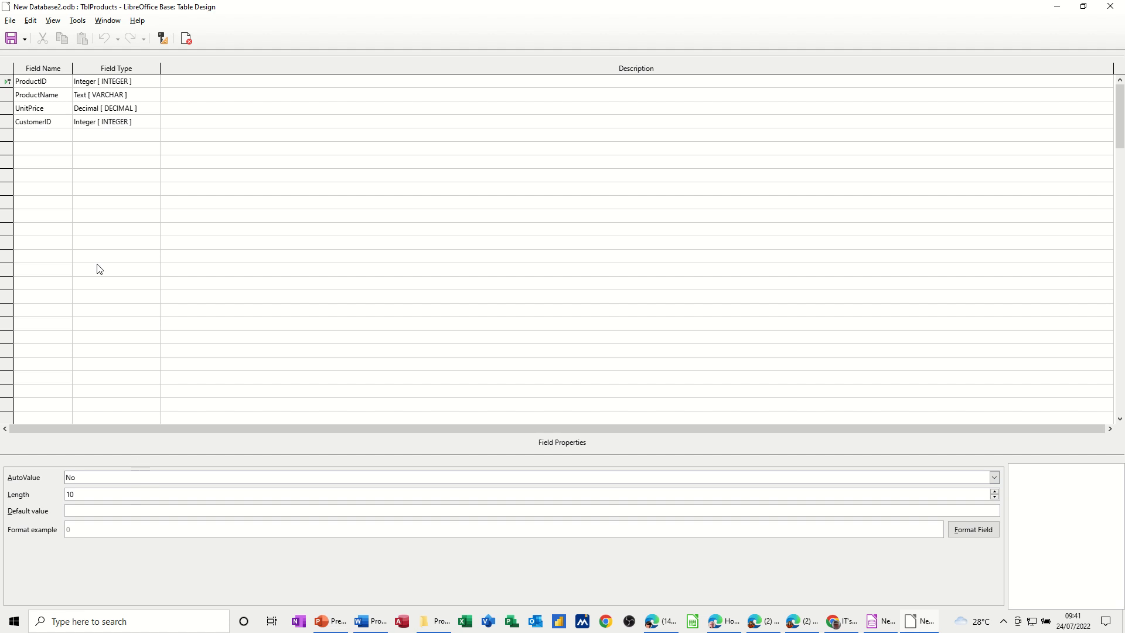
{"action": "left_click", "coordinate": [147, 112]}
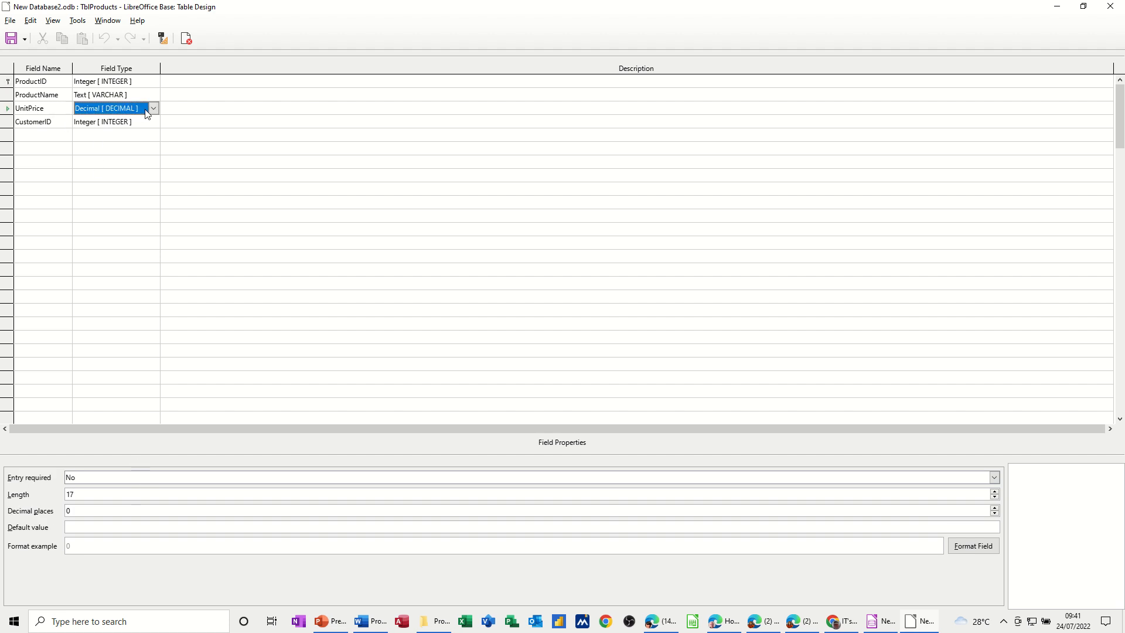
{"action": "left_click", "coordinate": [956, 547]}
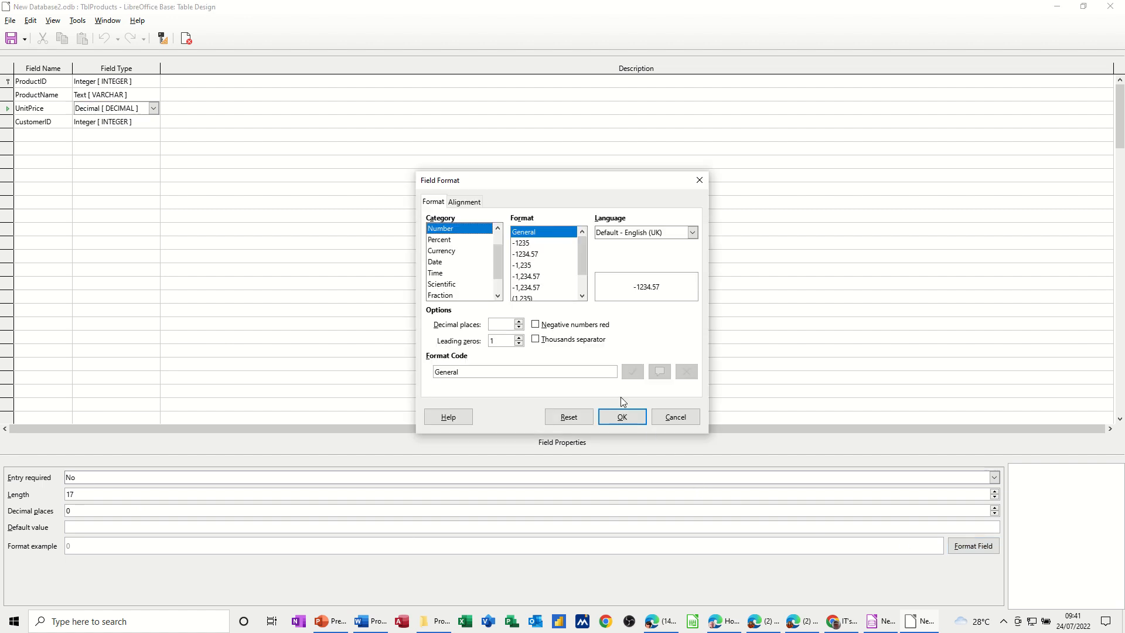
{"action": "left_click", "coordinate": [455, 253]}
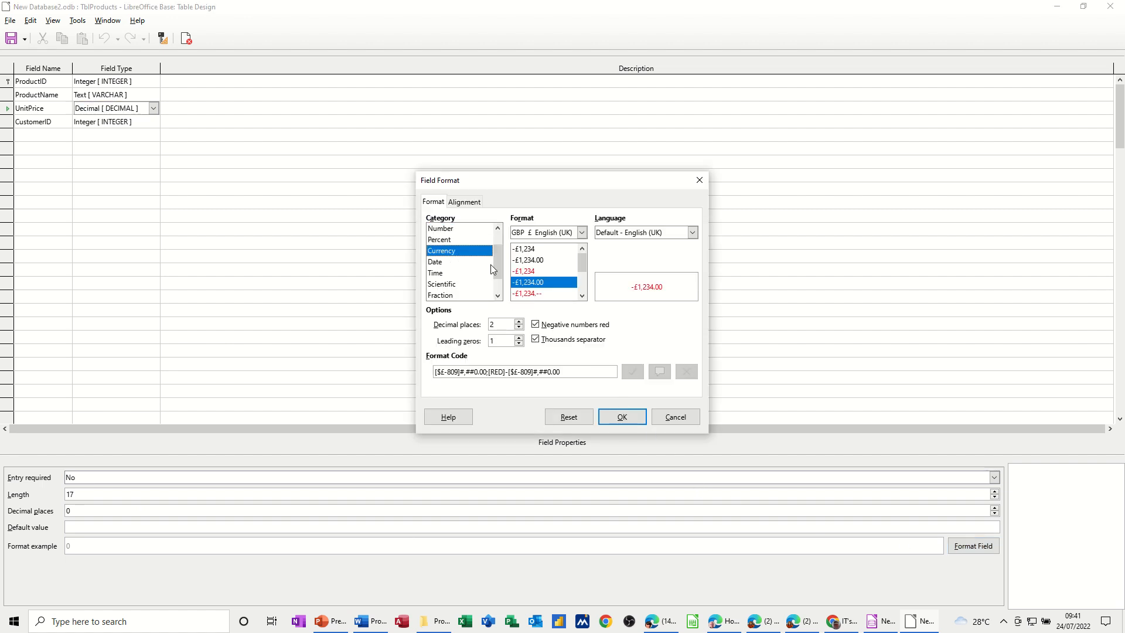
{"action": "left_click", "coordinate": [620, 418]}
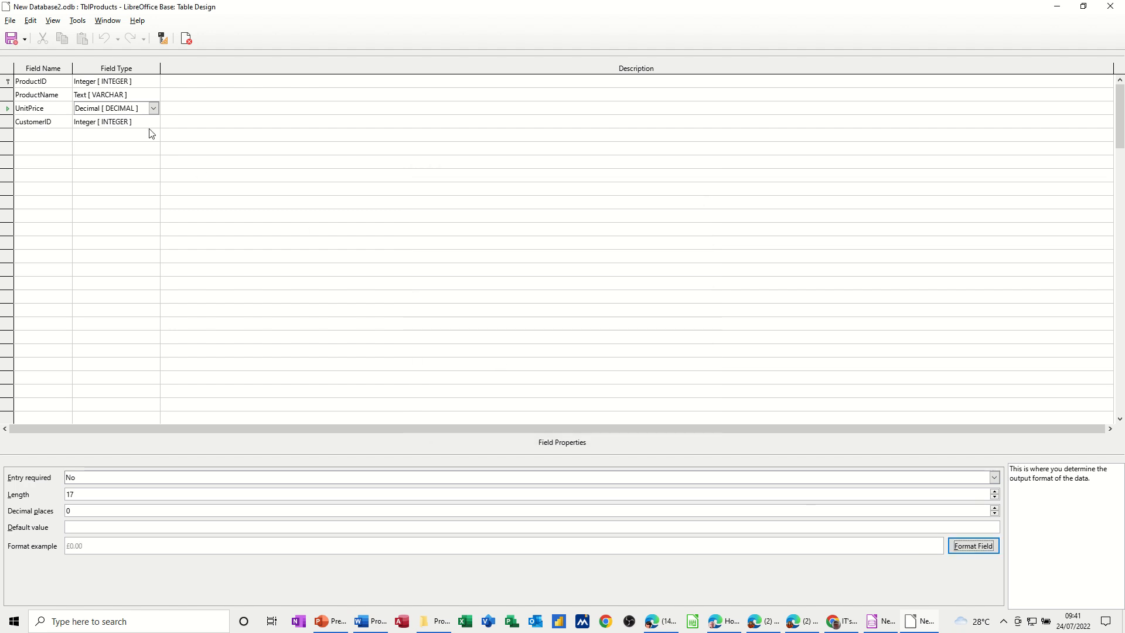
{"action": "left_click", "coordinate": [7, 44]}
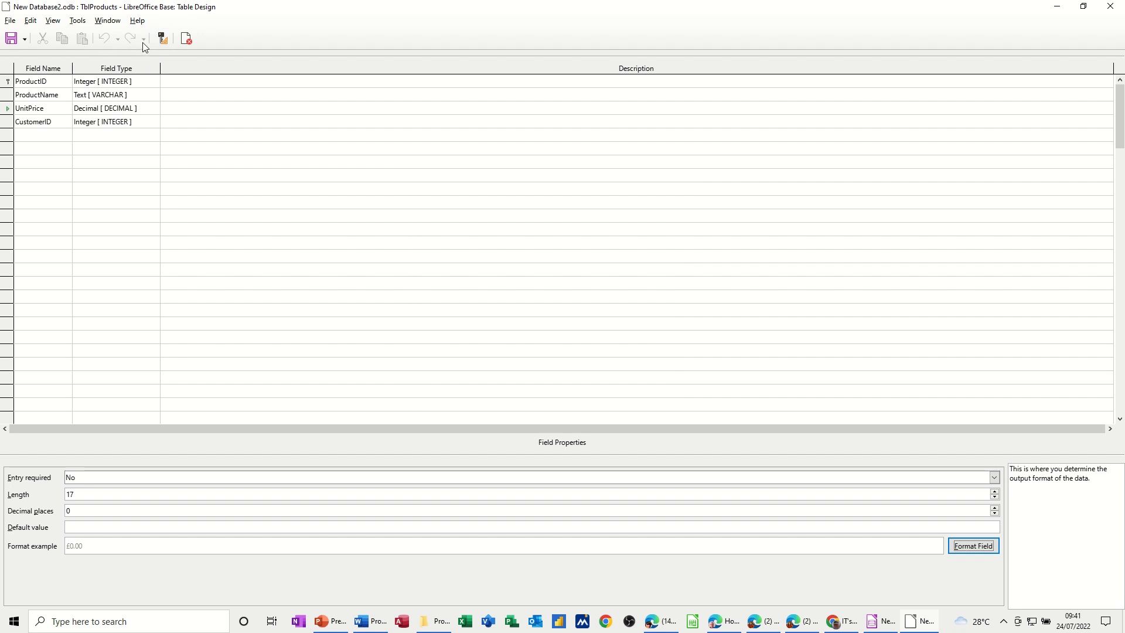
{"action": "left_click", "coordinate": [185, 42]}
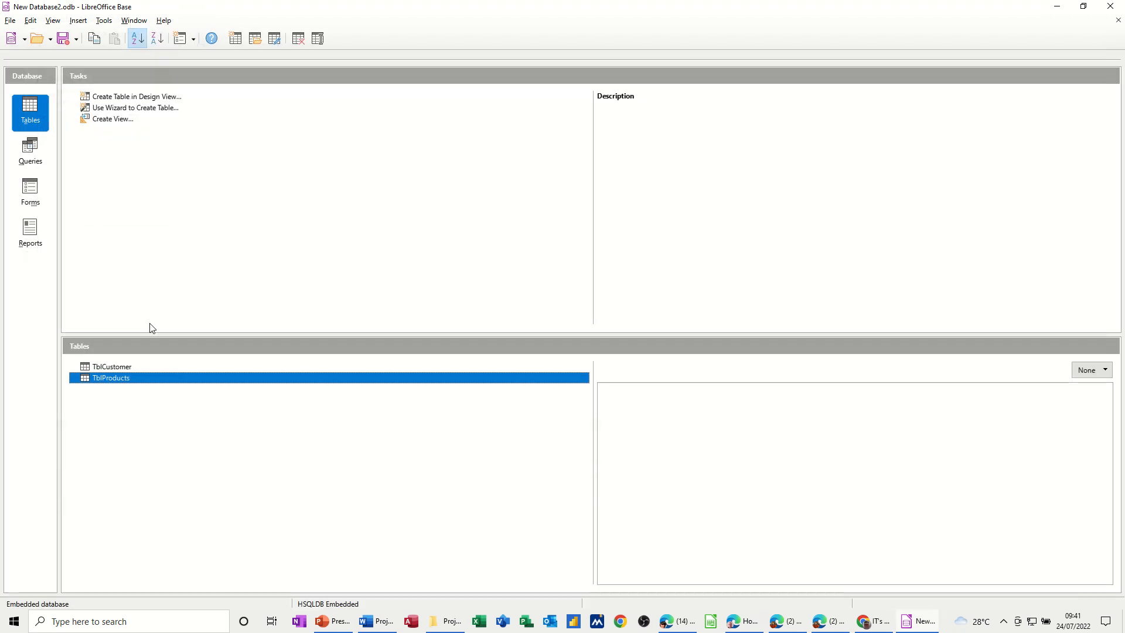
Check the UnitPrice formatting in the TblProducts data, close the table, and open the database's relationship design
{"action": "double_click", "coordinate": [111, 378]}
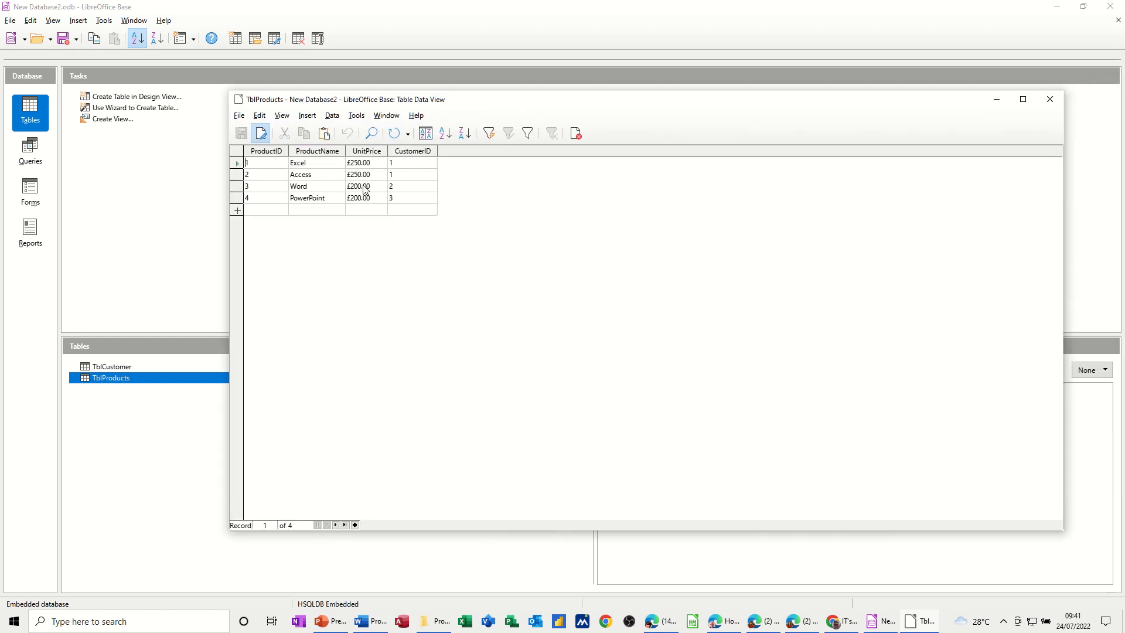
{"action": "left_click", "coordinate": [1050, 101]}
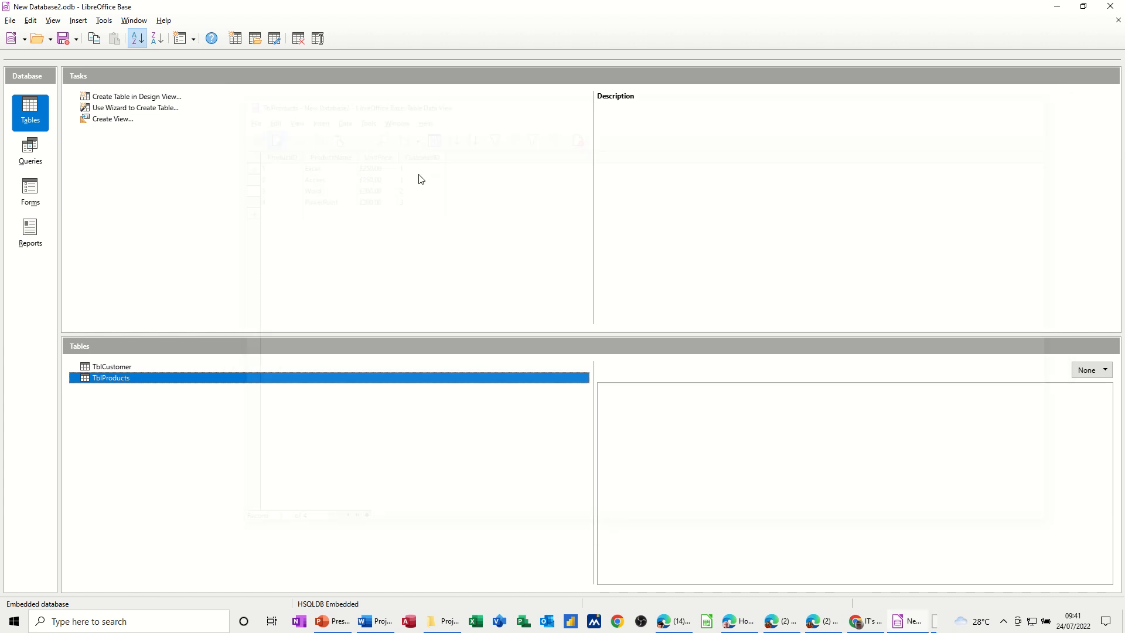
{"action": "left_click", "coordinate": [104, 20]}
{"action": "left_click", "coordinate": [117, 39]}
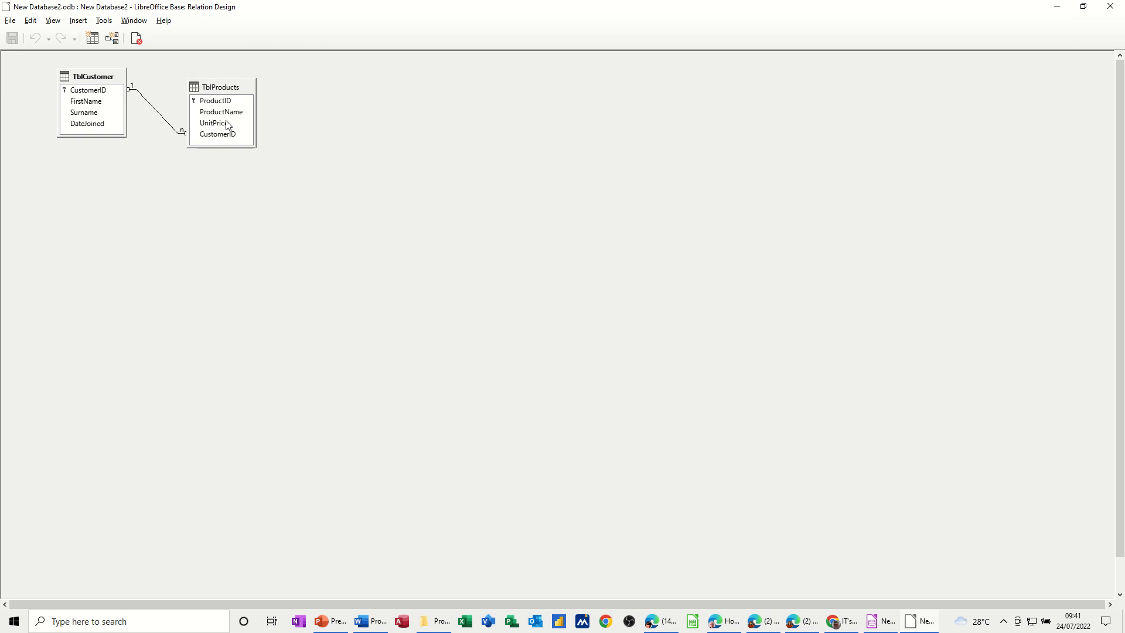